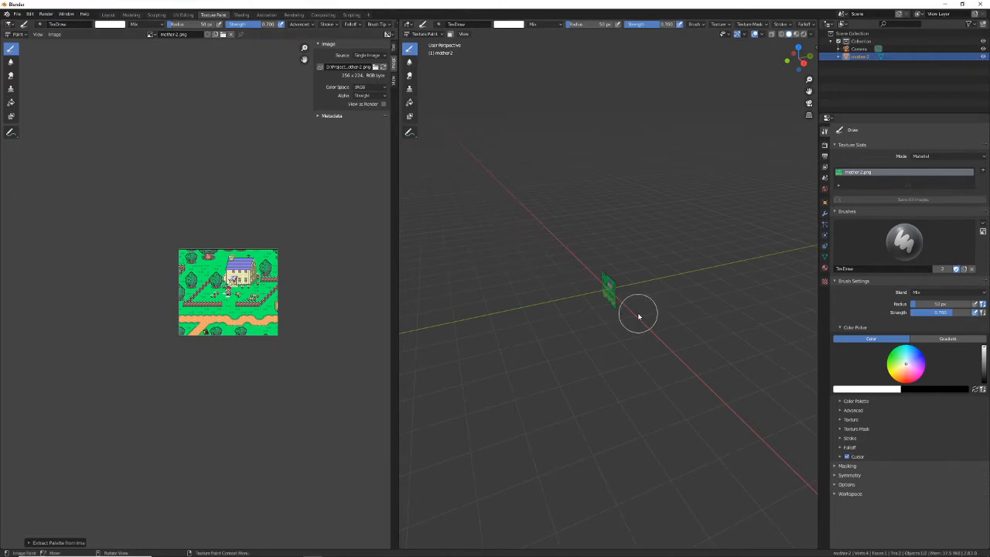
- Switch the mother2 image plane from Texture Paint to Object Mode and enter Edit Mode
{"action": "scroll", "coordinate": [637, 313], "scroll_direction": "up", "scroll_amount": 10}
{"action": "middle_click_drag", "start_coordinate": [525, 234], "coordinate": [561, 227]}
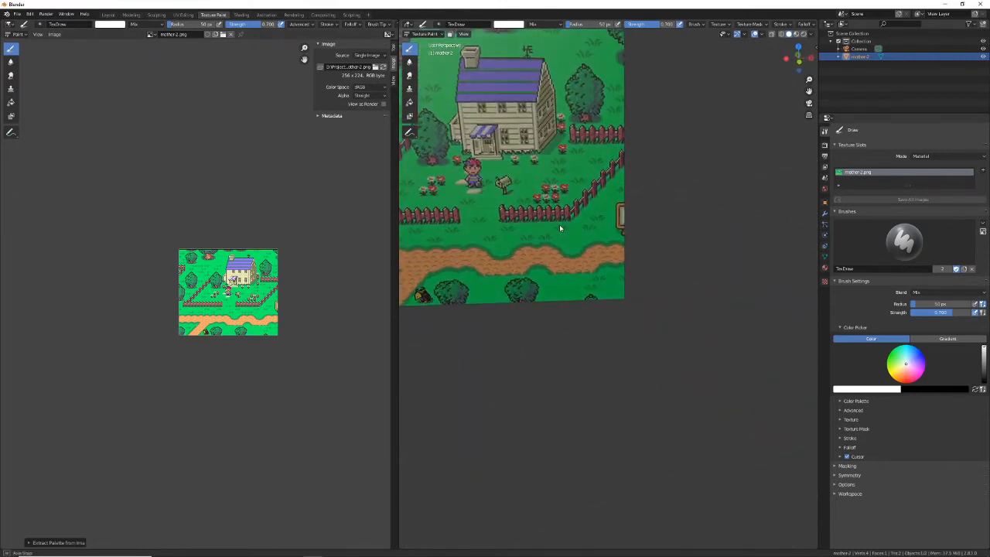
{"action": "middle_click_drag", "start_coordinate": [533, 192], "coordinate": [537, 207]}
{"action": "middle_click_drag", "start_coordinate": [536, 207], "coordinate": [602, 233], "text": "shift"}
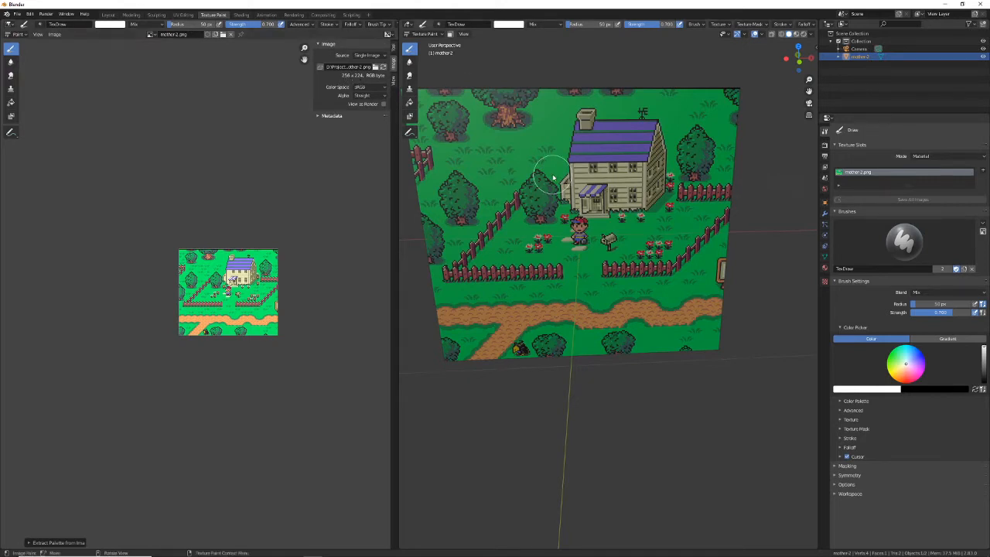
{"action": "key", "text": "ctrl+Tab"}
{"action": "left_click", "coordinate": [500, 186]}
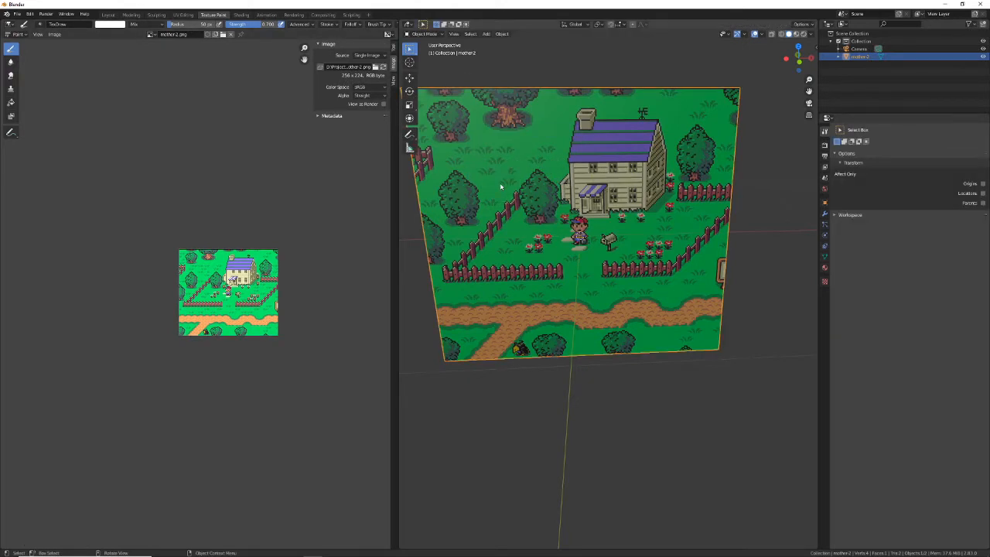
{"action": "key", "text": "Tab"}
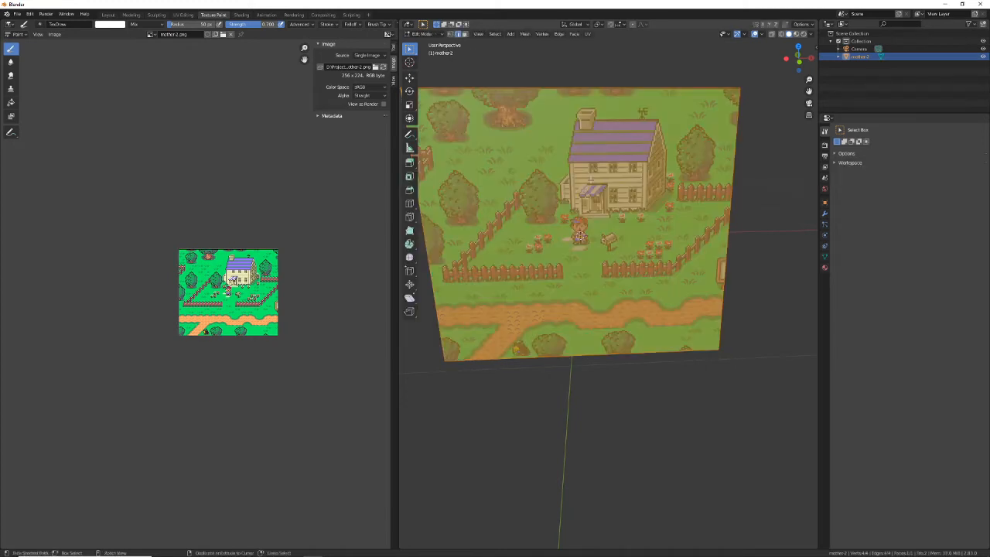
- Divide the image plane into pixel columns with 255 vertical loop cuts
{"action": "key", "text": "ctrl+r"}
{"action": "left_click", "coordinate": [576, 89]}
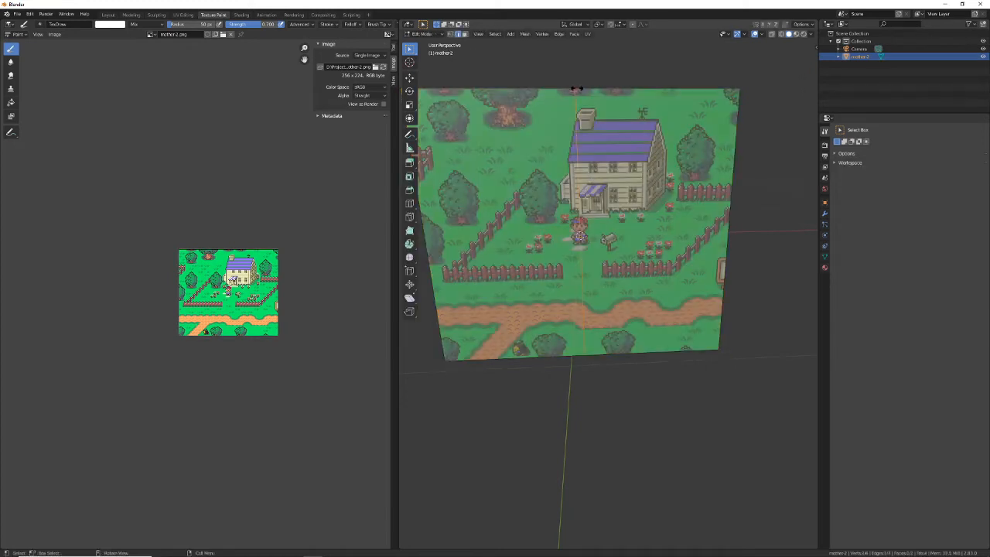
{"action": "right_click", "coordinate": [576, 89]}
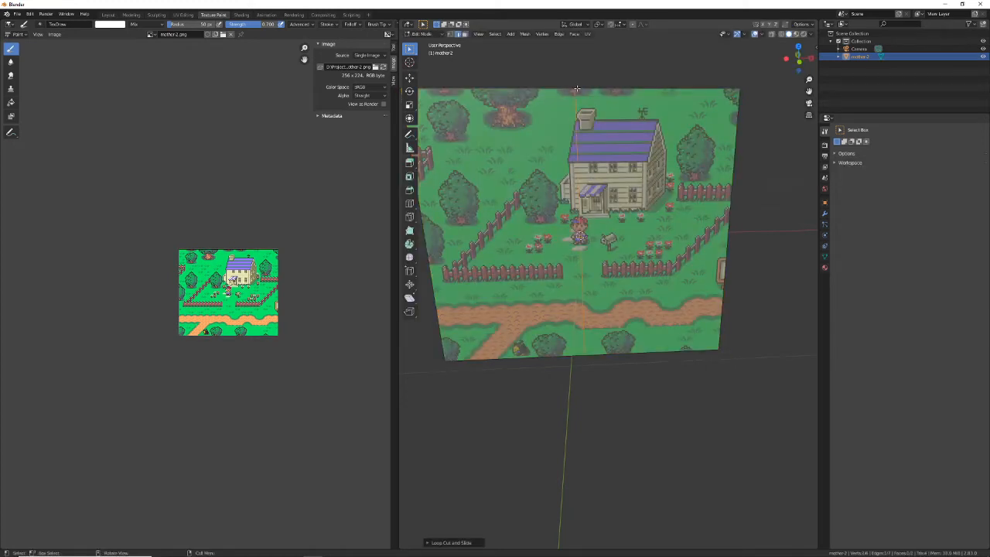
{"action": "left_click", "coordinate": [428, 543]}
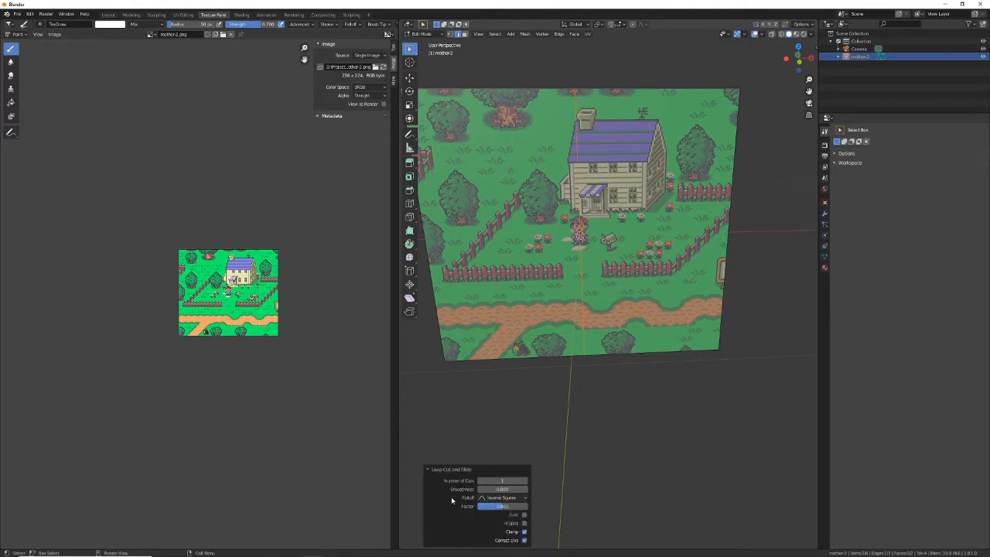
{"action": "left_click", "coordinate": [505, 480]}
{"action": "key", "text": "Return"}
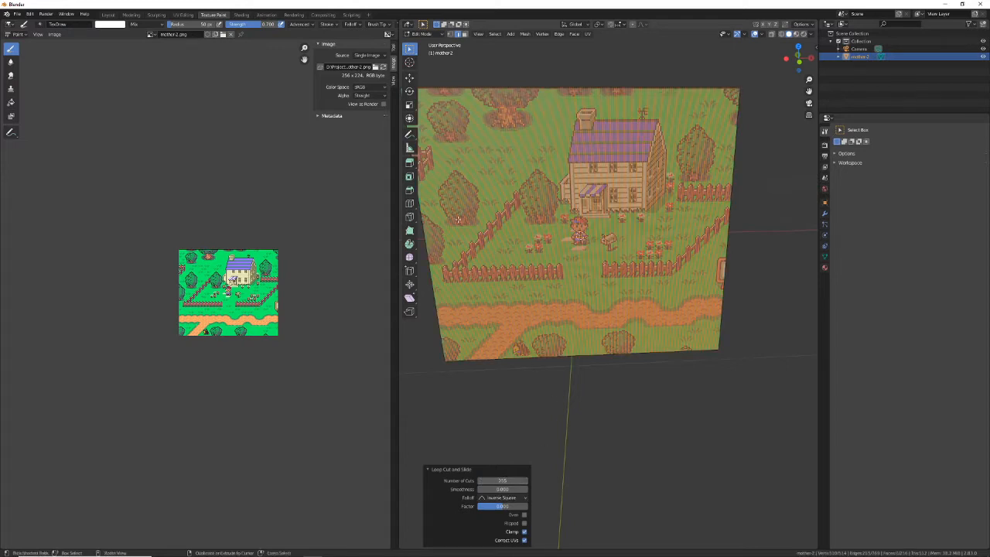
- Divide the image plane into pixel rows with 223 horizontal loop cuts
{"action": "key", "text": "g"}
{"action": "key", "text": "g"}
{"action": "key", "text": "Escape"}
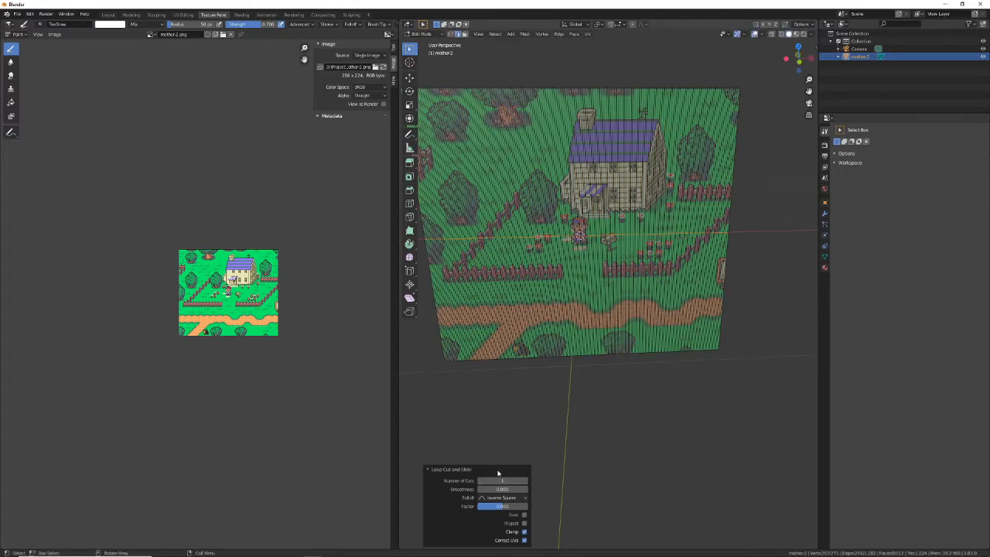
{"action": "left_click", "coordinate": [495, 480]}
{"action": "type", "text": "255"}
{"action": "key", "text": "Return"}
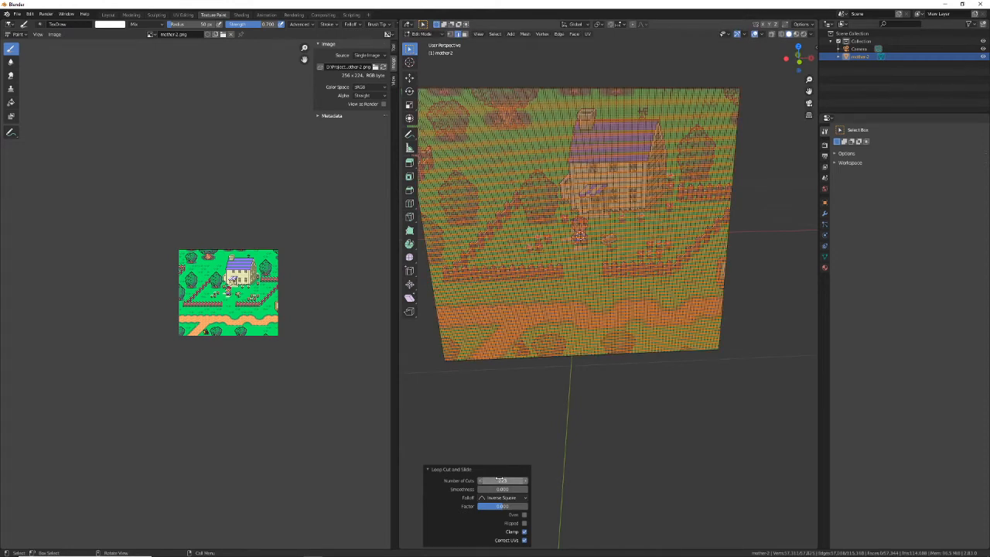
- Circle-select the area around the boy in front of the house, invert the selection and delete the surrounding vertices
{"action": "key", "text": "alt+a"}
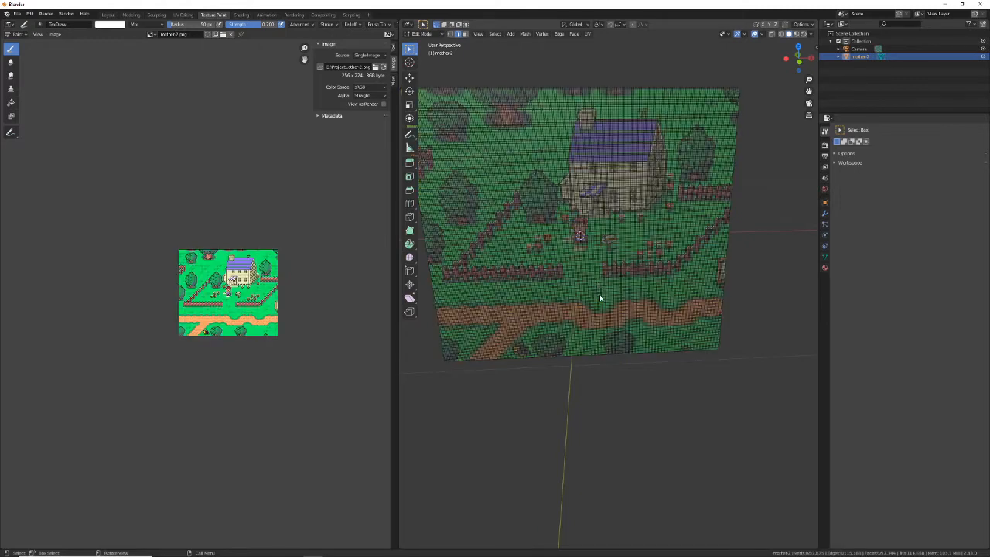
{"action": "key", "text": "c"}
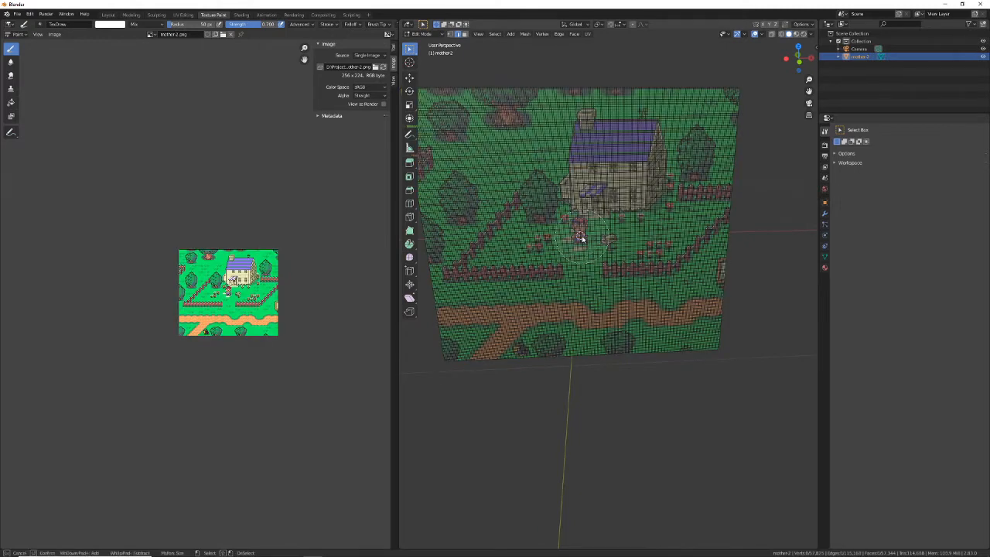
{"action": "left_click", "coordinate": [580, 236]}
{"action": "right_click", "coordinate": [582, 234]}
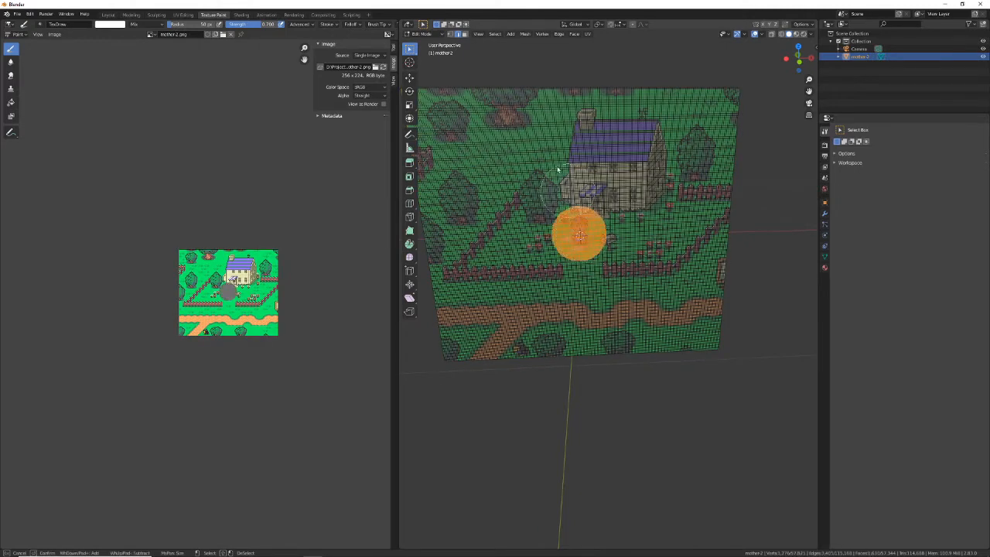
{"action": "left_click", "coordinate": [494, 34]}
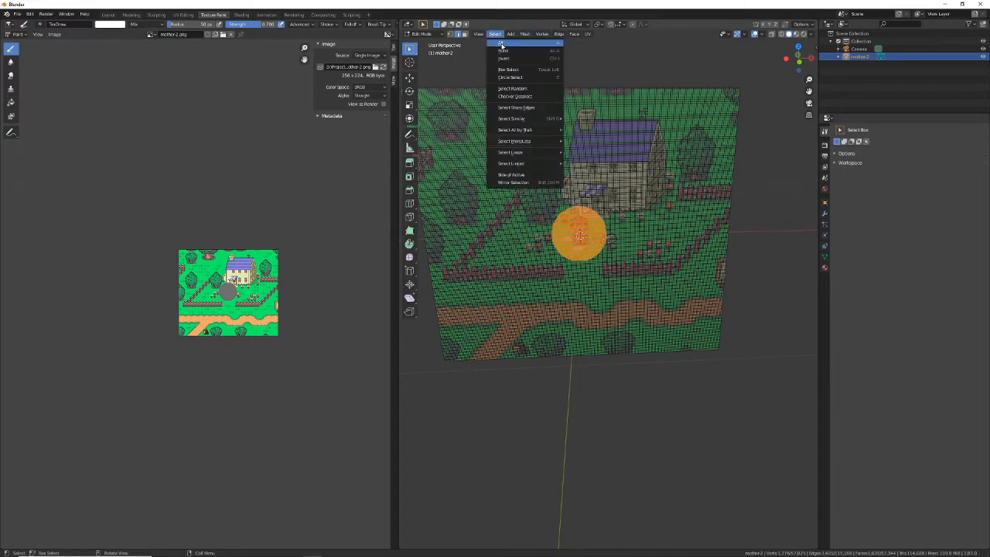
{"action": "left_click", "coordinate": [503, 57]}
{"action": "key", "text": "x"}
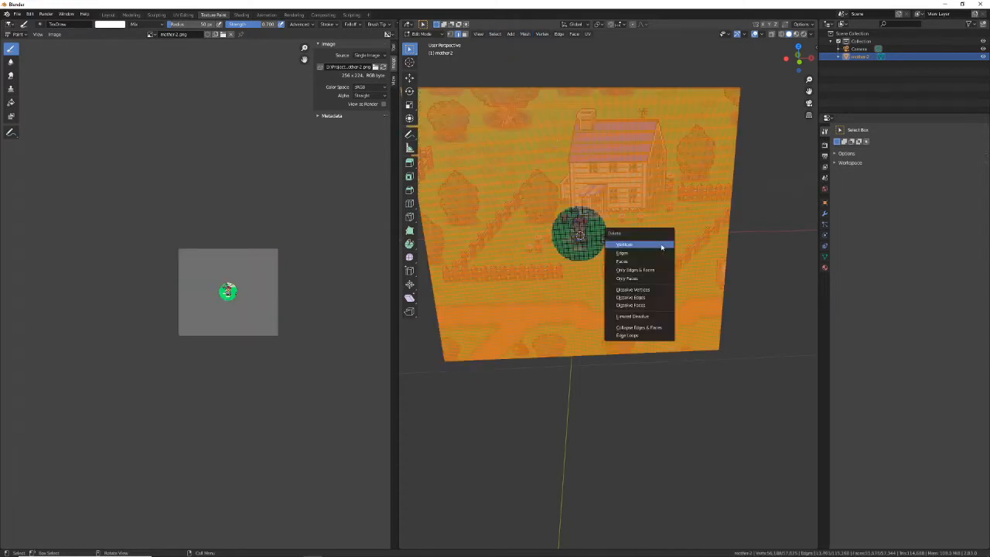
{"action": "left_click", "coordinate": [661, 245]}
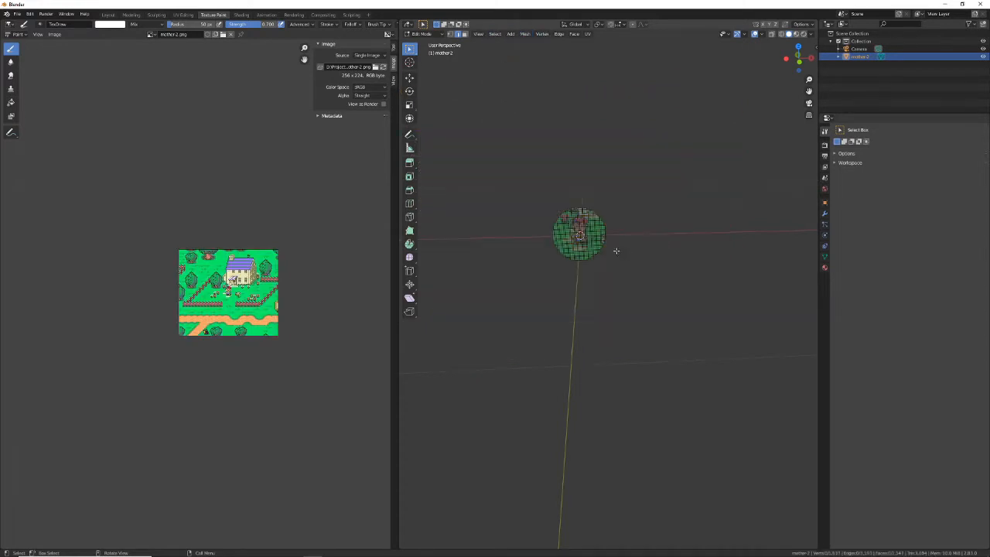
- Switch to the Layout workspace and put the remaining circular mesh into Edit Mode
{"action": "scroll", "coordinate": [616, 250], "scroll_direction": "up", "scroll_amount": 8}
{"action": "scroll", "coordinate": [616, 251], "scroll_direction": "down", "scroll_amount": 2}
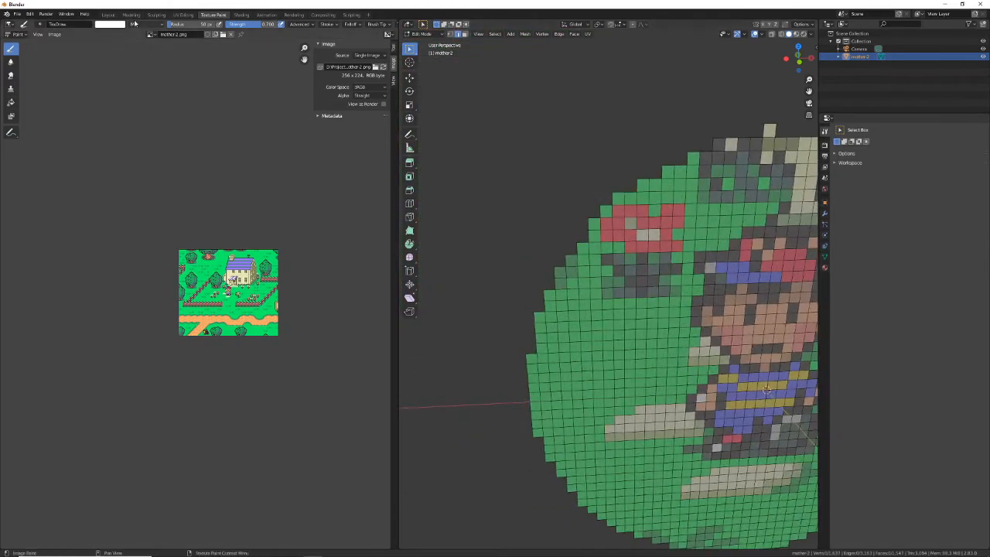
{"action": "left_click", "coordinate": [108, 14]}
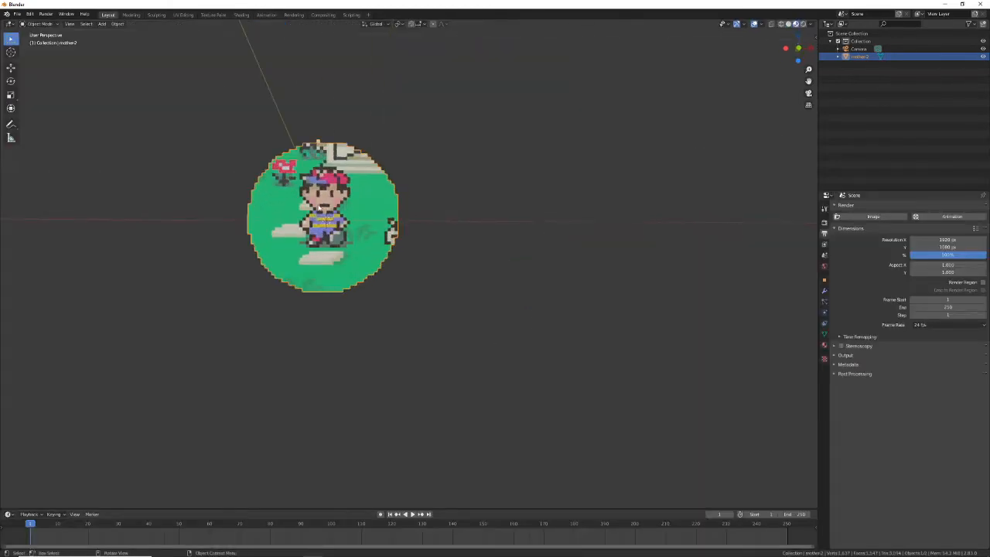
{"action": "key", "text": "ctrl+Tab"}
{"action": "left_click", "coordinate": [420, 214]}
{"action": "scroll", "coordinate": [395, 252], "scroll_direction": "up", "scroll_amount": 6}
{"action": "scroll", "coordinate": [395, 252], "scroll_direction": "down", "scroll_amount": 2}
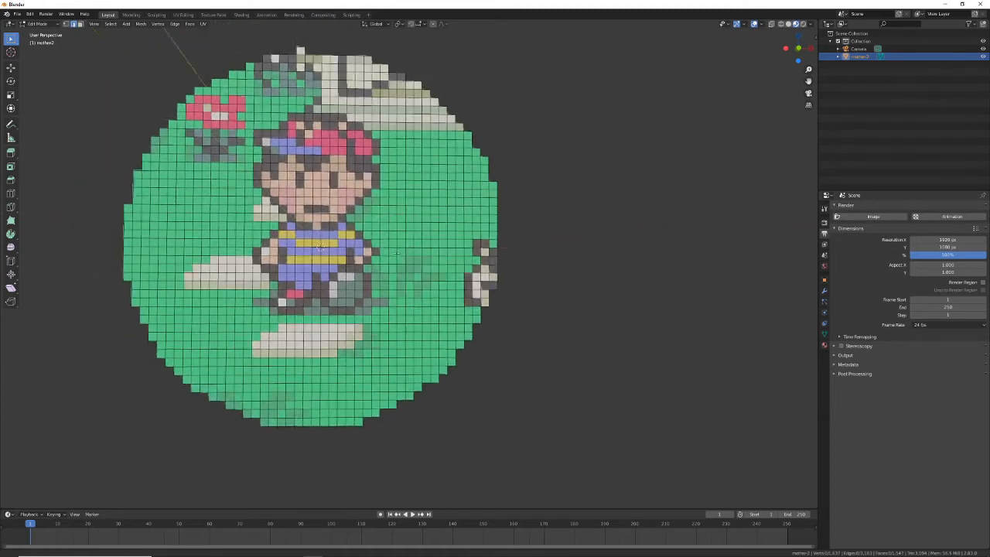
{"action": "middle_click_drag", "start_coordinate": [397, 253], "coordinate": [527, 314], "text": "shift"}
{"action": "scroll", "coordinate": [525, 307], "scroll_direction": "up", "scroll_amount": 1}
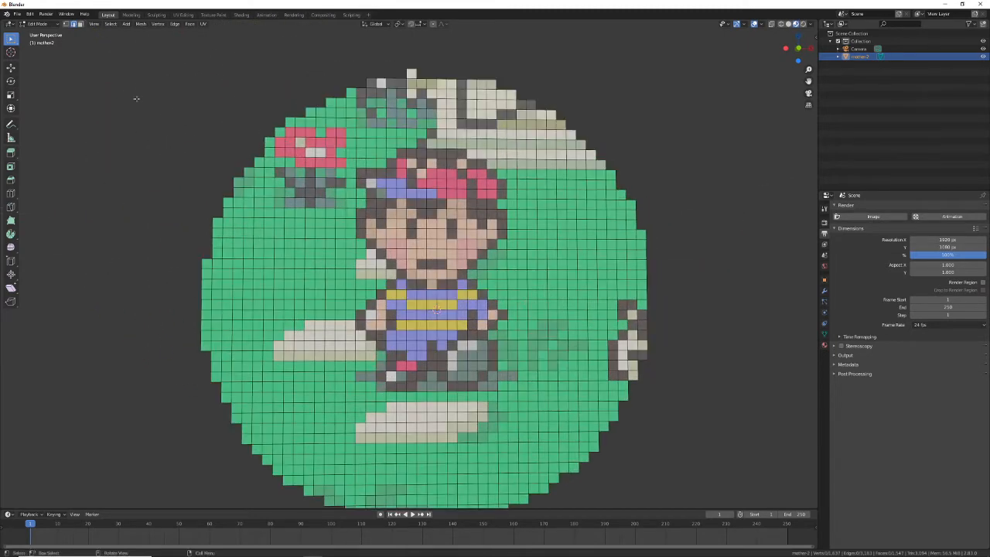
- Circle-select the background faces just above the character's cap in face select mode
{"action": "left_click", "coordinate": [81, 24]}
{"action": "key", "text": "c"}
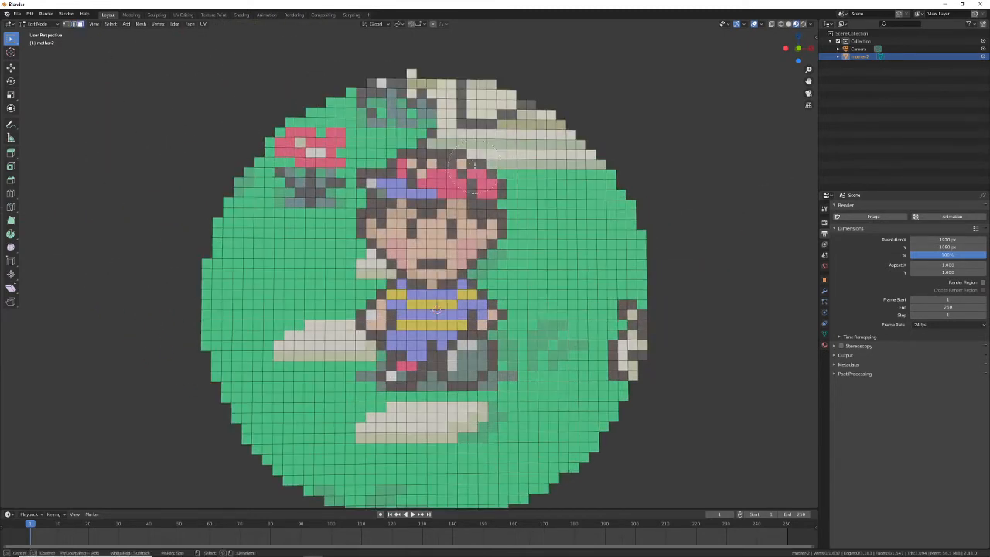
{"action": "mouse_move", "coordinate": [417, 112]}
{"action": "left_mouse_down"}
{"action": "mouse_move", "coordinate": [534, 143]}
{"action": "mouse_move", "coordinate": [547, 188]}
{"action": "mouse_move", "coordinate": [535, 272]}
{"action": "mouse_move", "coordinate": [554, 301]}
{"action": "mouse_move", "coordinate": [549, 364]}
{"action": "mouse_move", "coordinate": [520, 410]}
{"action": "mouse_move", "coordinate": [464, 437]}
{"action": "mouse_move", "coordinate": [438, 421]}
{"action": "mouse_move", "coordinate": [352, 414]}
{"action": "mouse_move", "coordinate": [344, 403]}
{"action": "mouse_move", "coordinate": [356, 371]}
{"action": "mouse_move", "coordinate": [331, 366]}
{"action": "mouse_move", "coordinate": [317, 271]}
{"action": "mouse_move", "coordinate": [321, 139]}
{"action": "mouse_move", "coordinate": [342, 133]}
{"action": "mouse_move", "coordinate": [378, 151]}
{"action": "mouse_move", "coordinate": [367, 127]}
{"action": "mouse_move", "coordinate": [464, 115]}
{"action": "left_mouse_up"}
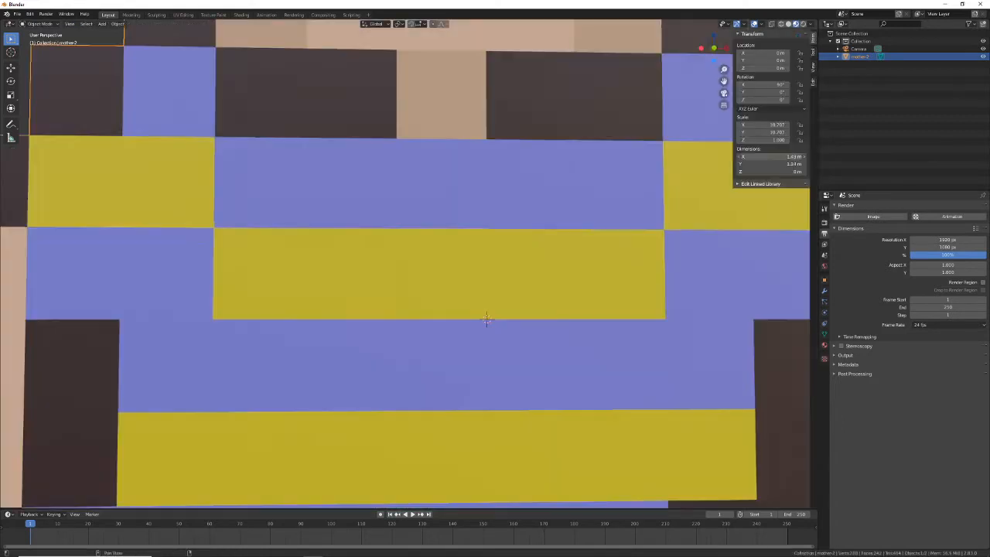
- In front view, move the character's whole mesh up along Z until its feet rest on the origin, and return to Object Mode
{"action": "left_click_drag", "start_coordinate": [773, 156], "coordinate": [773, 157]}
{"action": "scroll", "coordinate": [607, 239], "scroll_direction": "down", "scroll_amount": 12}
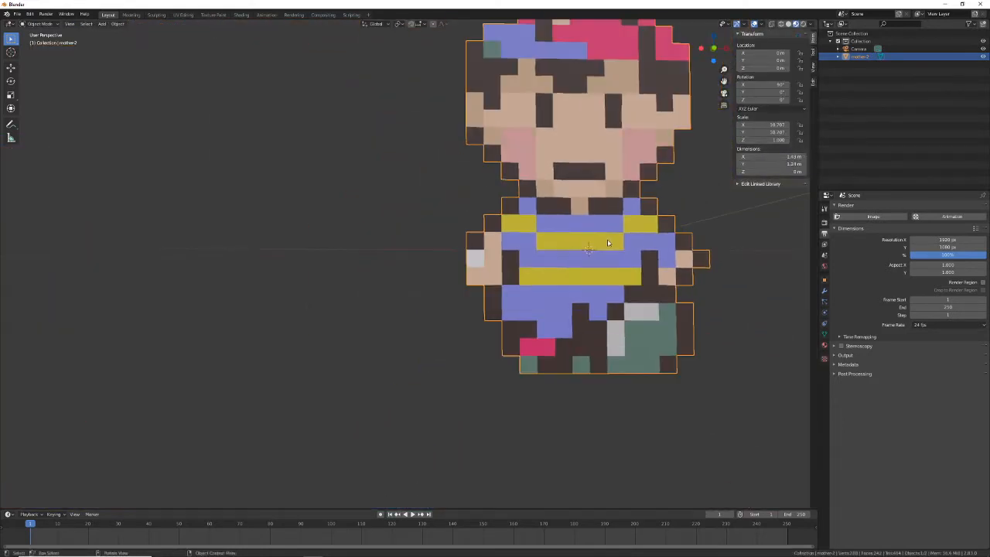
{"action": "middle_click_drag", "start_coordinate": [626, 246], "coordinate": [525, 292]}
{"action": "scroll", "coordinate": [487, 286], "scroll_direction": "down", "scroll_amount": 3}
{"action": "key", "text": "KP_1"}
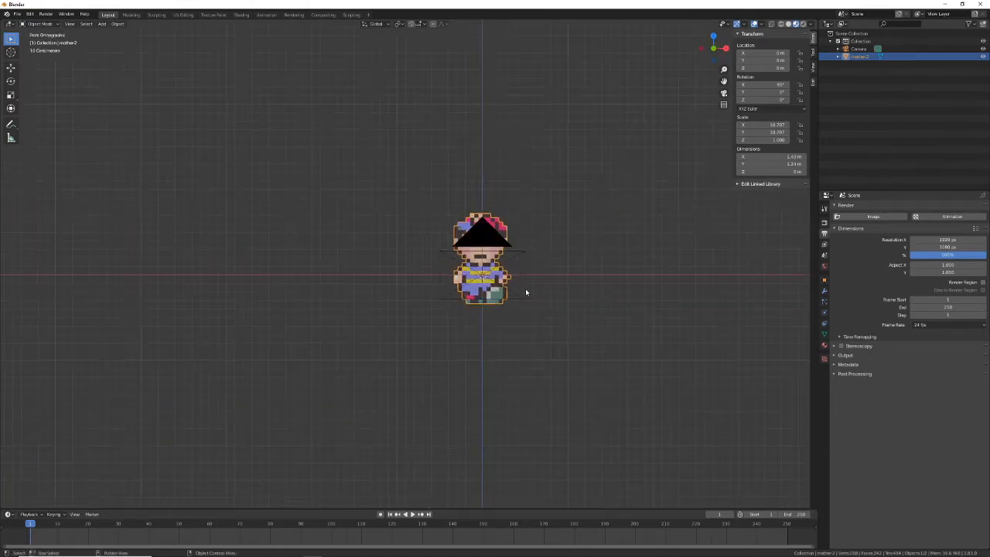
{"action": "scroll", "coordinate": [525, 291], "scroll_direction": "up", "scroll_amount": 8}
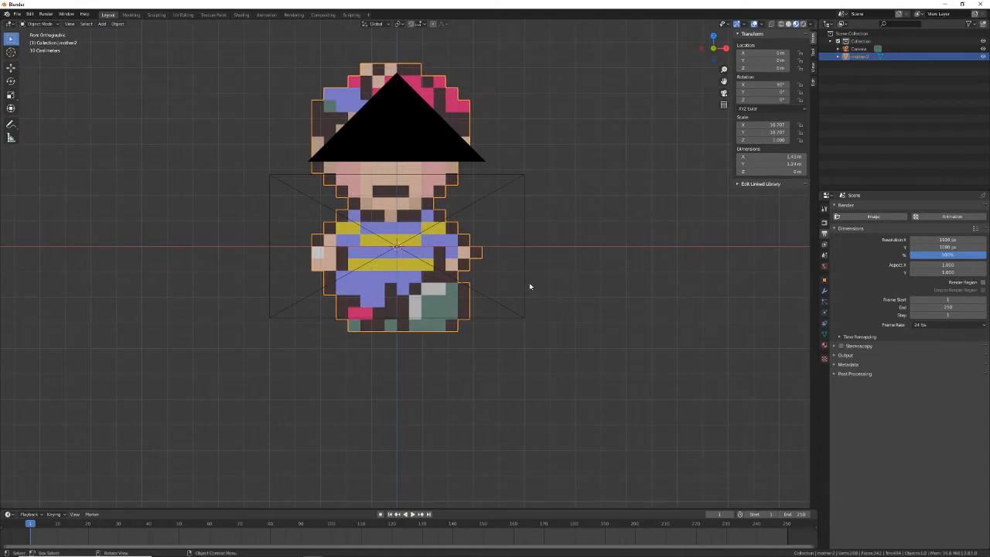
{"action": "key", "text": "Tab"}
{"action": "key", "text": "a"}
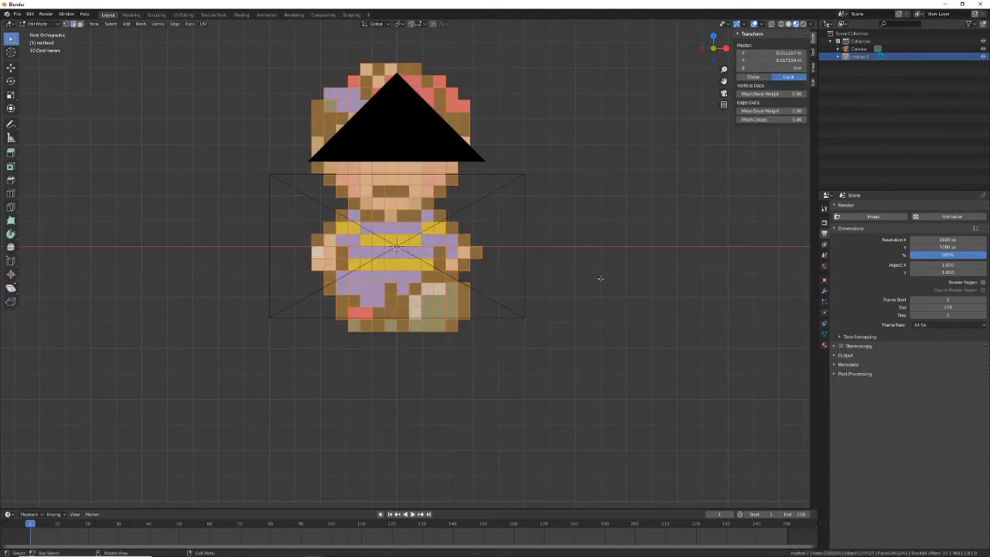
{"action": "key", "text": "g"}
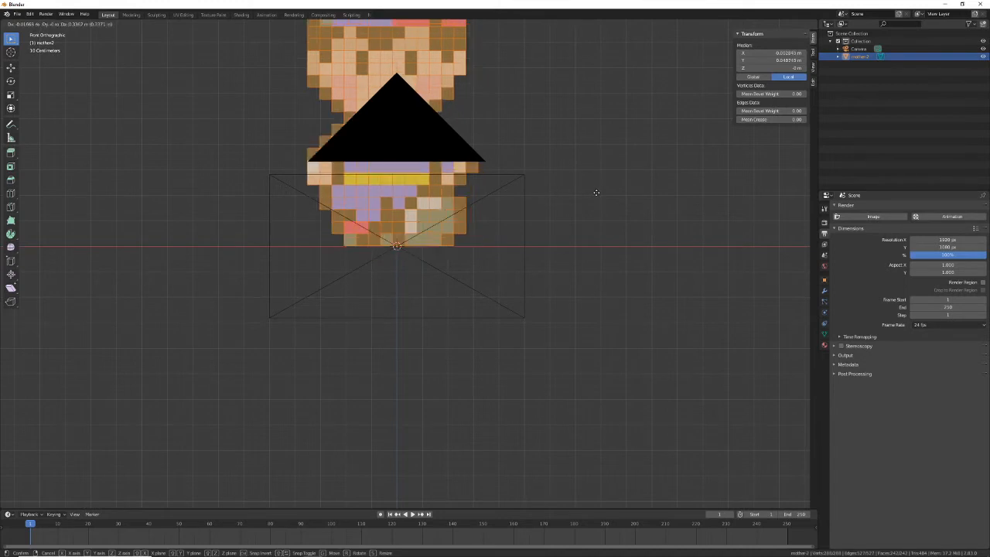
{"action": "key", "text": "z"}
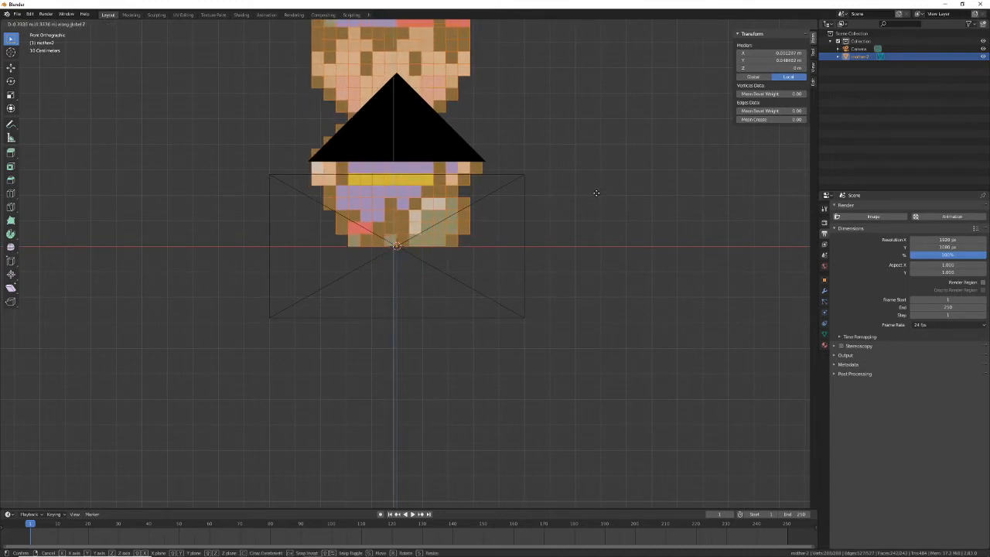
{"action": "left_click", "coordinate": [595, 193]}
{"action": "scroll", "coordinate": [577, 201], "scroll_direction": "down", "scroll_amount": 3}
{"action": "key", "text": "ctrl+Tab"}
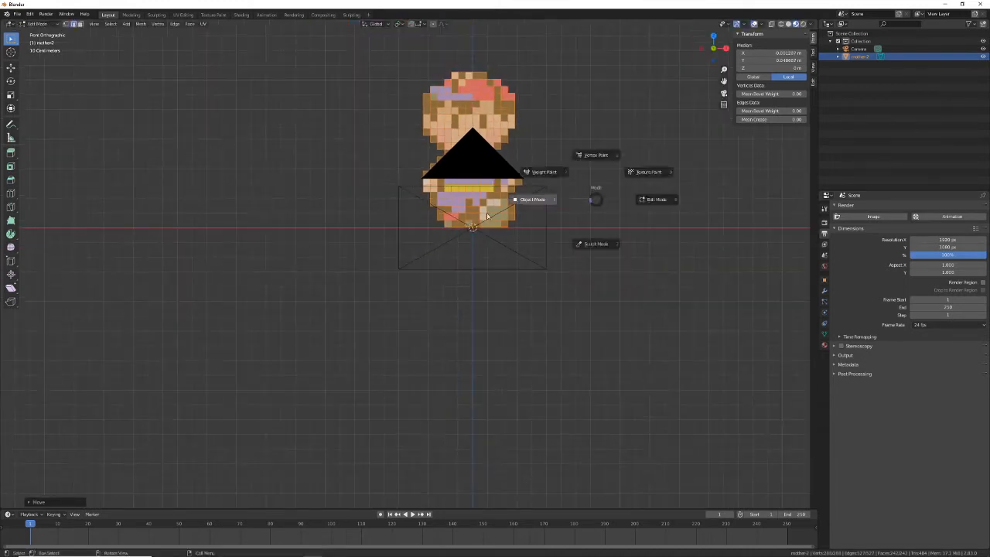
{"action": "left_click", "coordinate": [577, 205]}
- Import mother-2.png from the project's reference folder as an image plane
{"action": "middle_click_drag", "start_coordinate": [569, 229], "coordinate": [537, 255]}
{"action": "scroll", "coordinate": [525, 249], "scroll_direction": "down", "scroll_amount": 2}
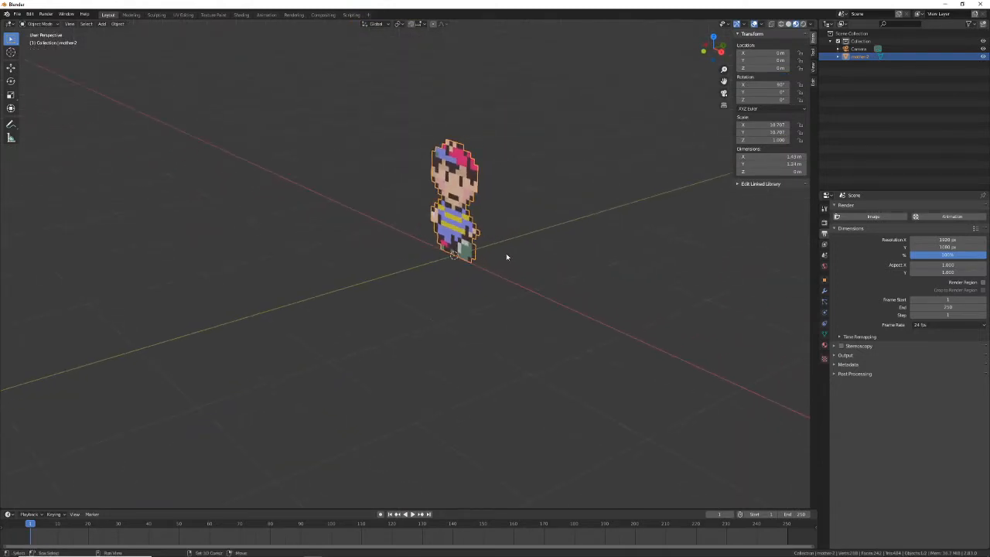
{"action": "key", "text": "shift+a"}
{"action": "mouse_move", "coordinate": [507, 255]}
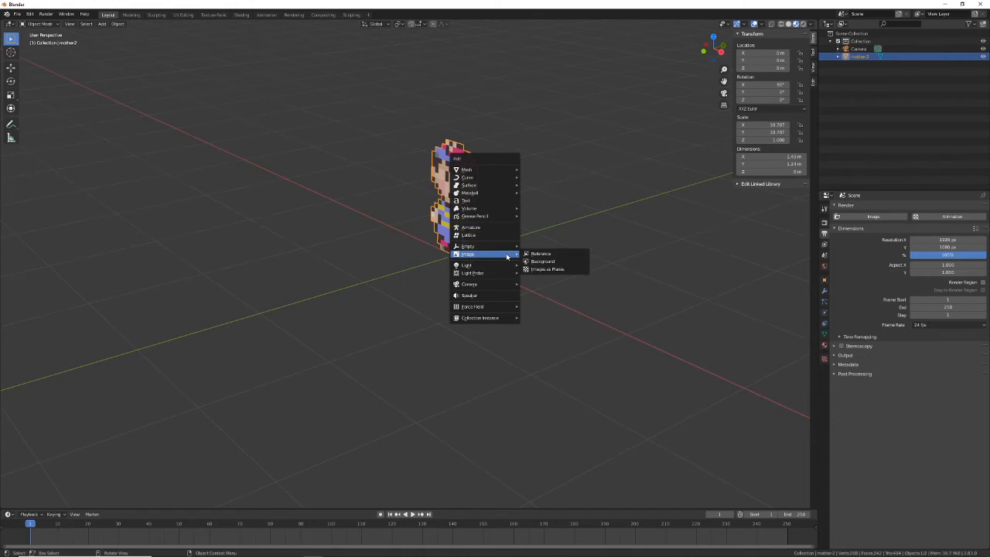
{"action": "left_click", "coordinate": [542, 271]}
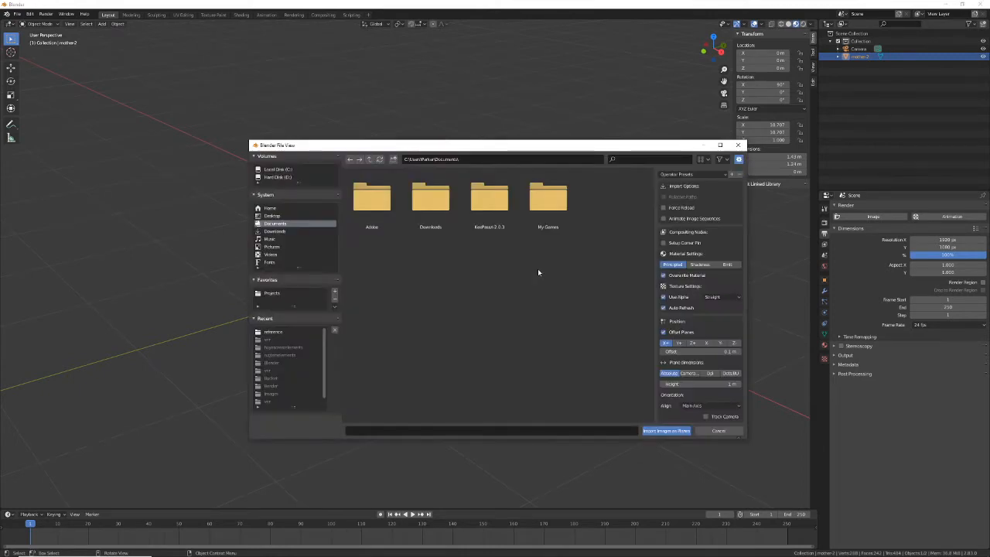
{"action": "left_click", "coordinate": [278, 293]}
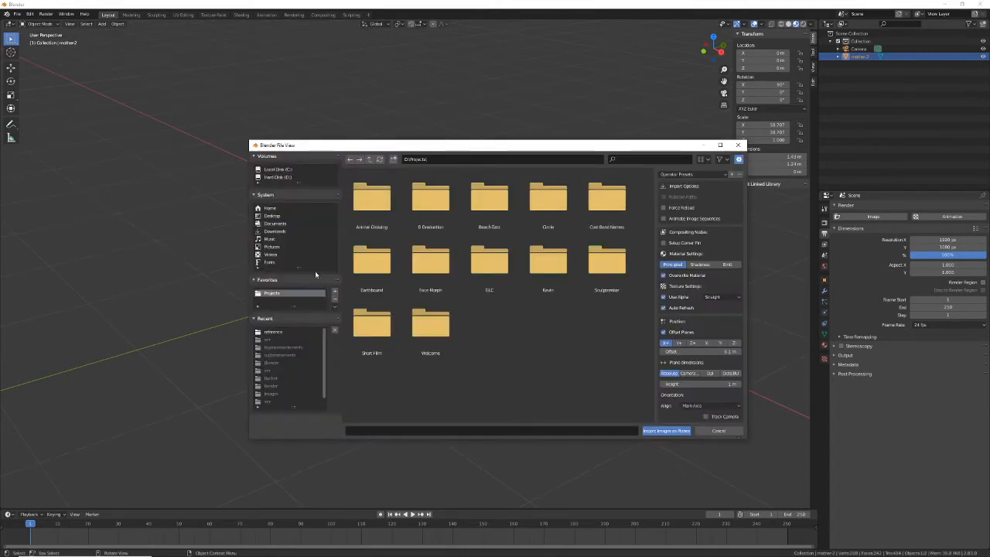
{"action": "double_click", "coordinate": [371, 261]}
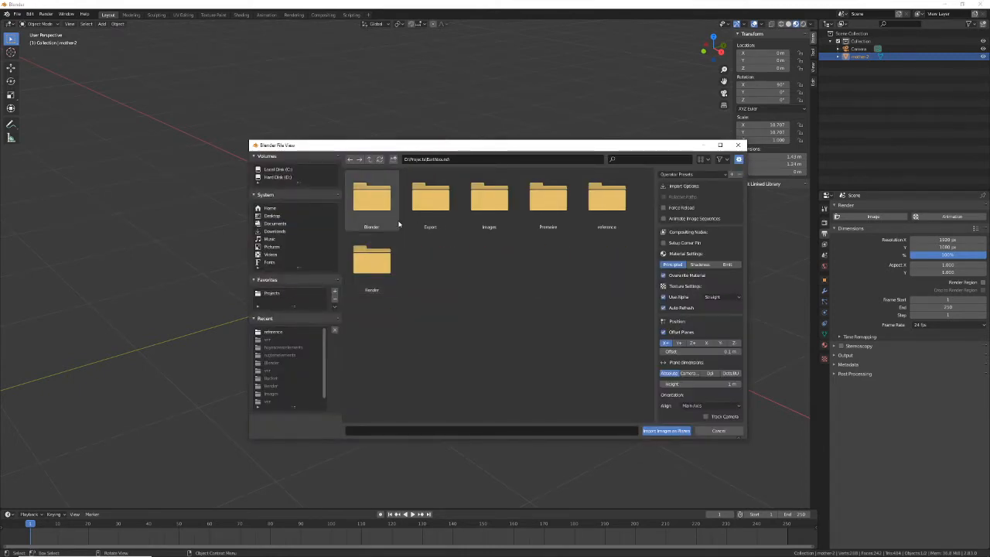
{"action": "double_click", "coordinate": [485, 207]}
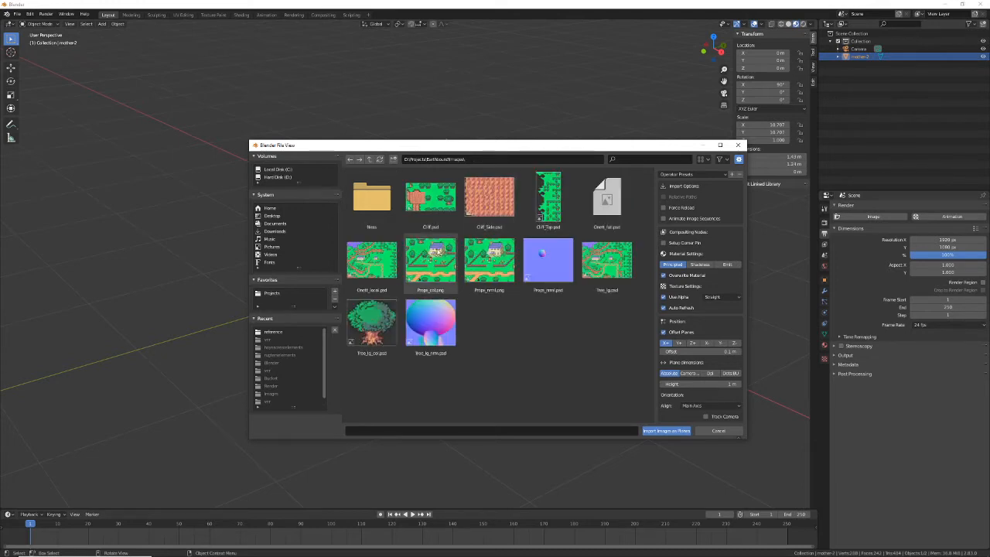
{"action": "left_click", "coordinate": [369, 159]}
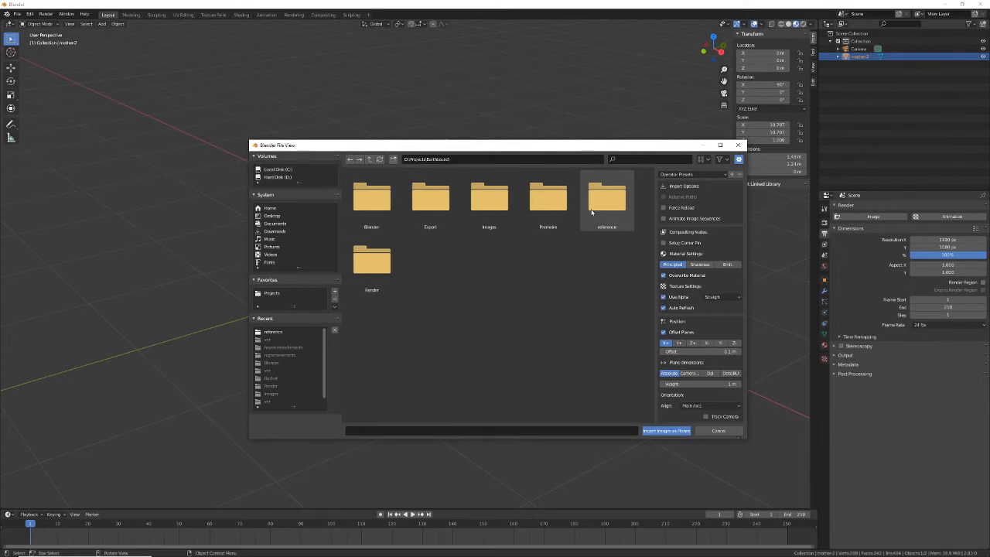
{"action": "double_click", "coordinate": [607, 200]}
{"action": "left_click", "coordinate": [487, 209]}
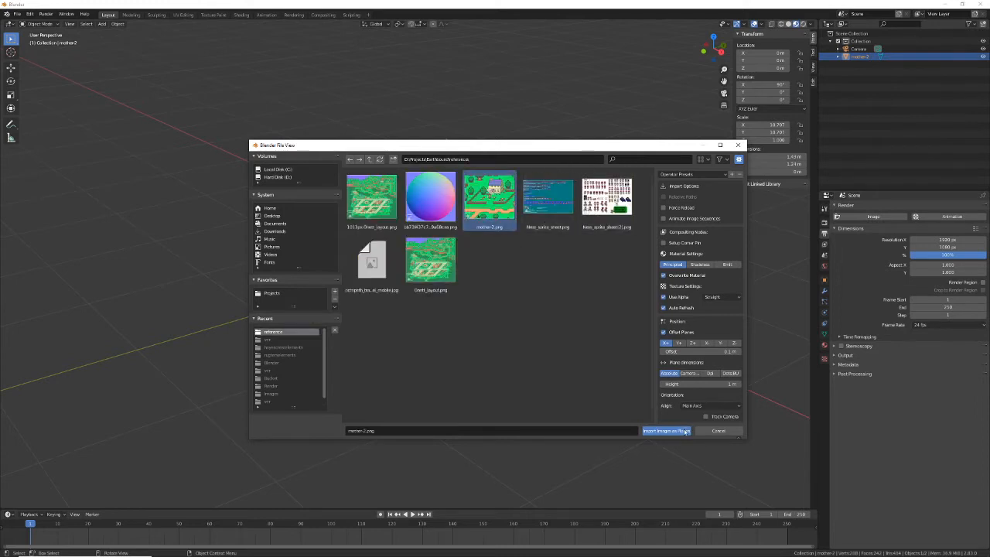
{"action": "left_click", "coordinate": [685, 432]}
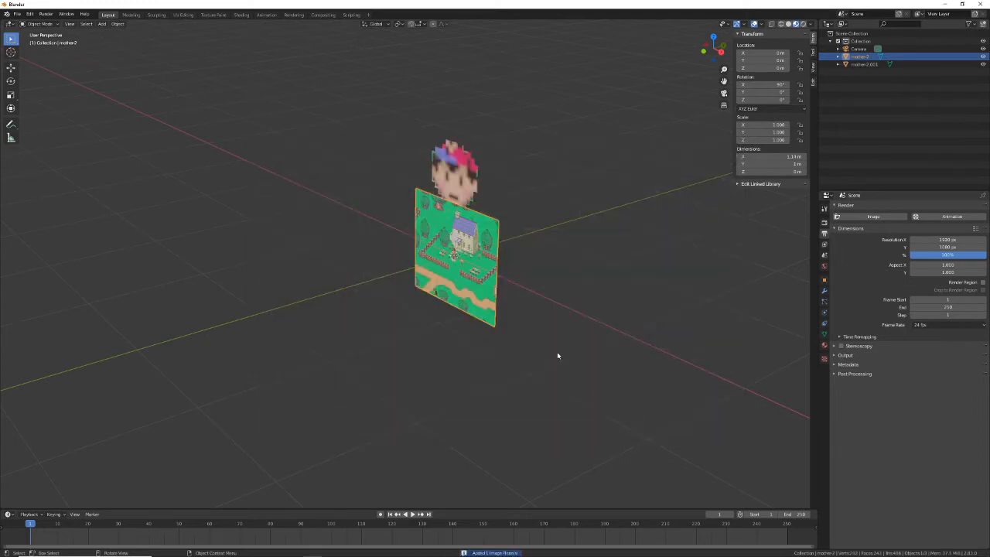
- Rotate the imported image plane -90° about X to lay it flat and scale it up to about 8.46
{"action": "type", "text": "rx9"}
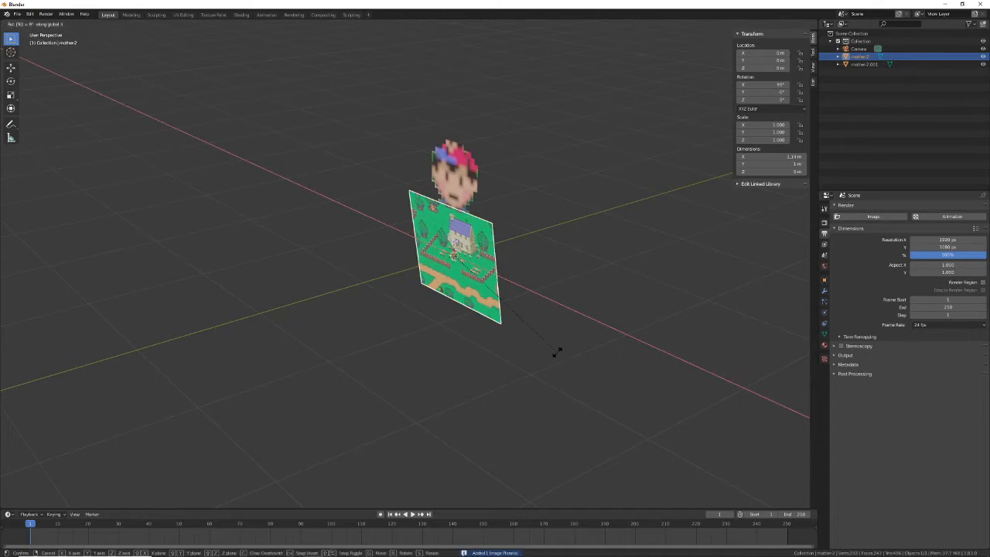
{"action": "type", "text": "0"}
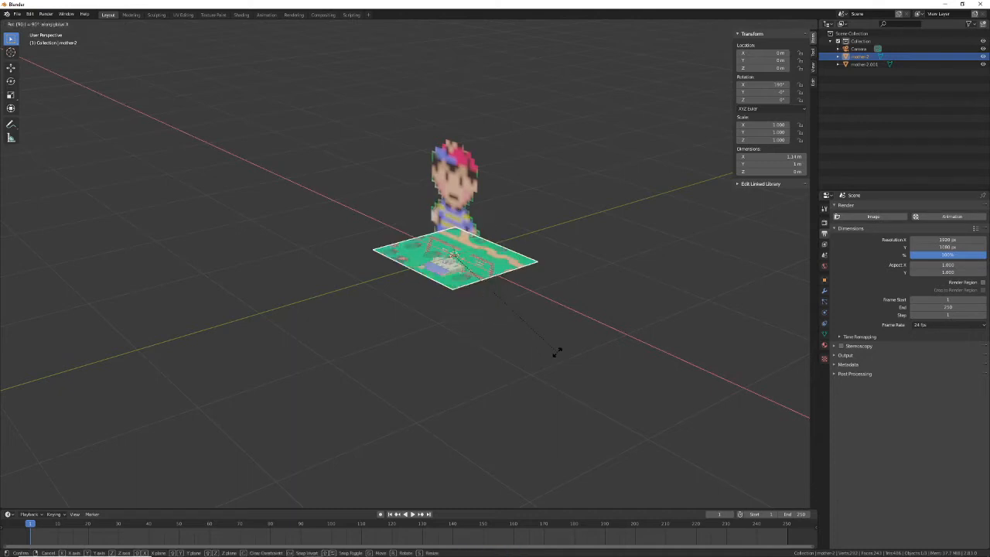
{"action": "type", "text": "-"}
{"action": "key", "text": "Return"}
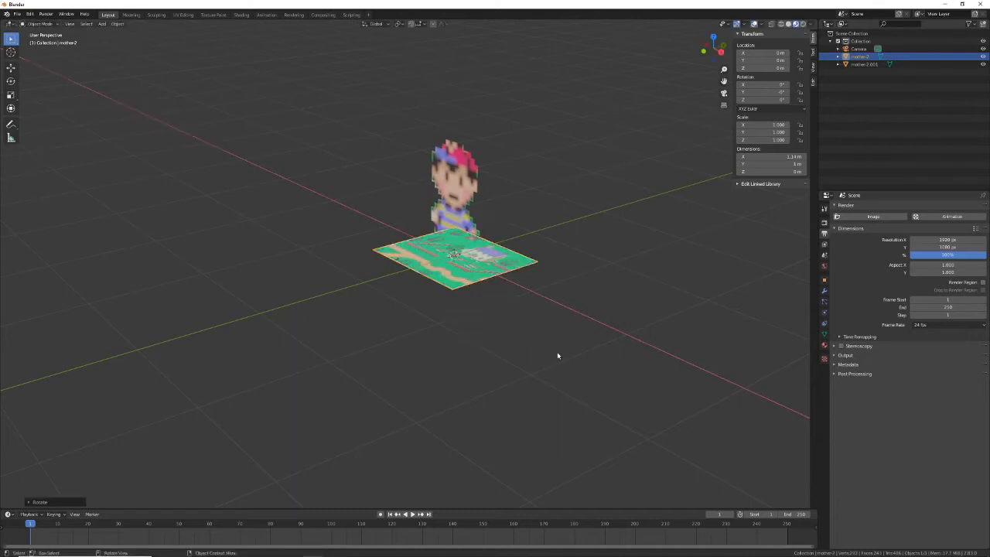
{"action": "scroll", "coordinate": [557, 355], "scroll_direction": "down", "scroll_amount": 3}
{"action": "key", "text": "s"}
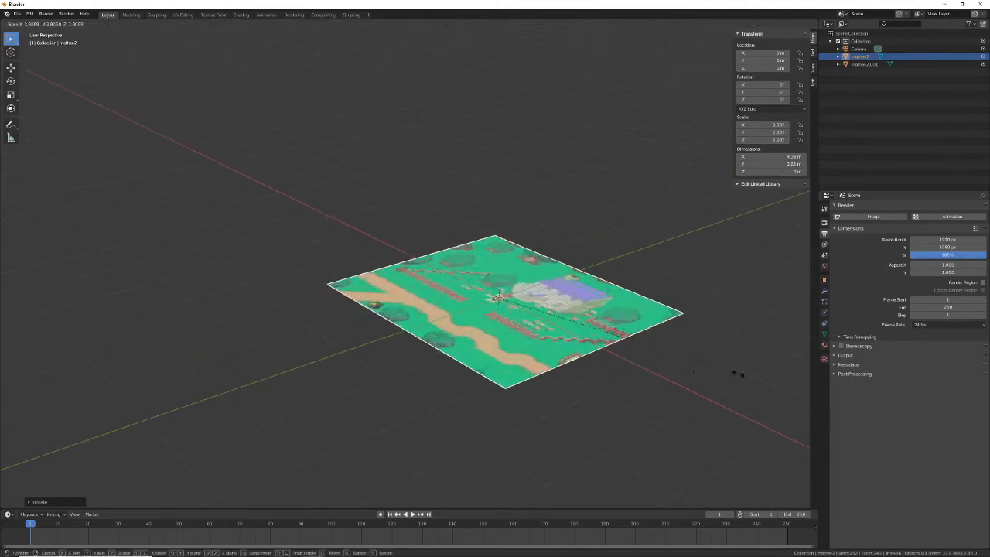
{"action": "left_click", "coordinate": [251, 394]}
- Try moving the flat ground plane along Y under the character
{"action": "middle_click_drag", "start_coordinate": [324, 398], "coordinate": [331, 379]}
{"action": "key", "text": "g"}
{"action": "key", "text": "x"}
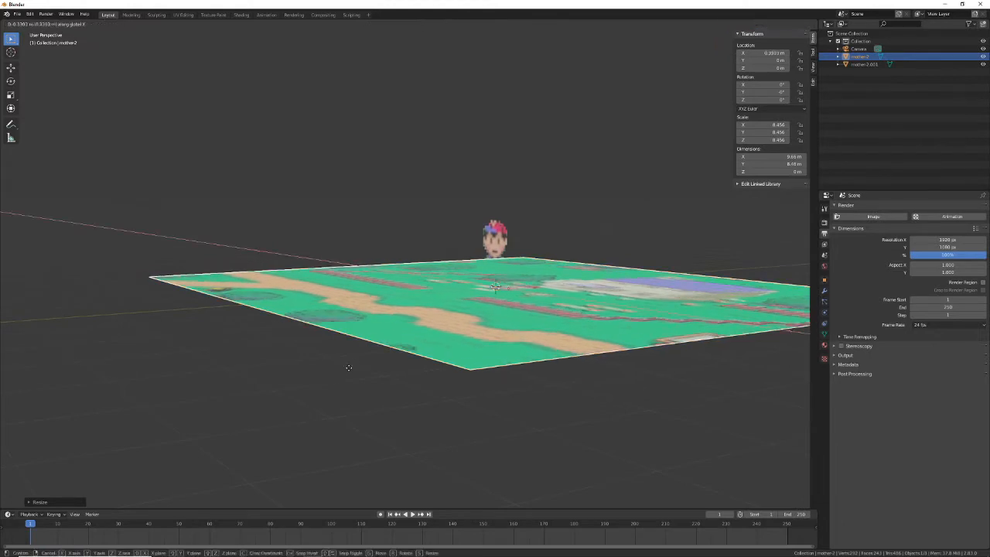
{"action": "key", "text": "y"}
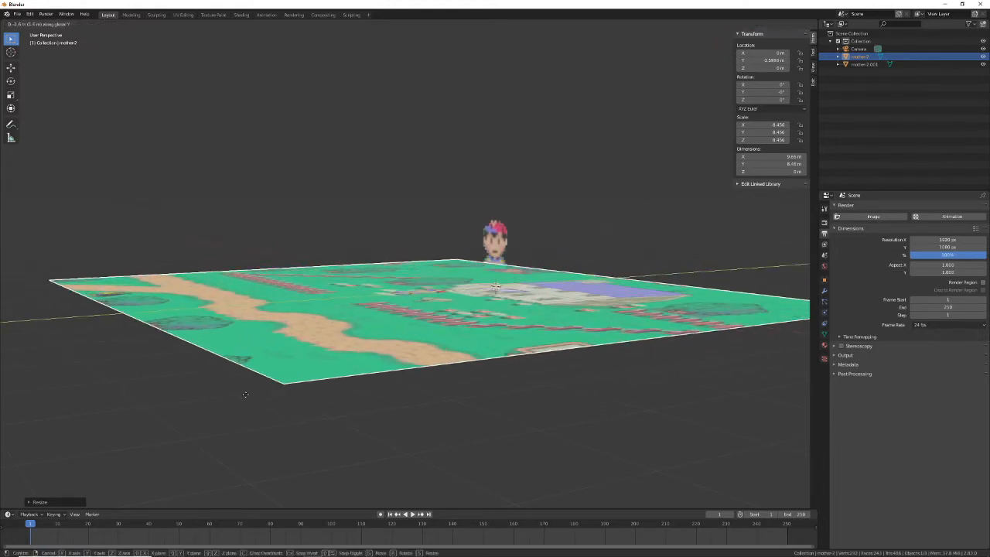
{"action": "left_click", "coordinate": [567, 291]}
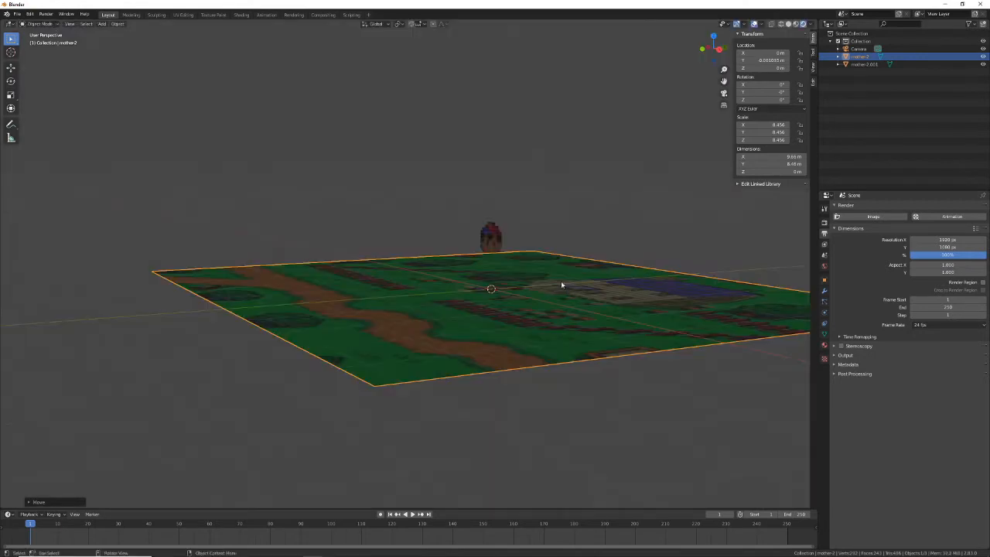
- In Edit Mode, select the ground plane's rear edge behind the house and snap the 3D cursor to it
{"action": "key", "text": "ctrl+Tab"}
{"action": "left_click", "coordinate": [599, 281]}
{"action": "middle_click_drag", "start_coordinate": [598, 283], "coordinate": [596, 304]}
{"action": "scroll", "coordinate": [595, 298], "scroll_direction": "down", "scroll_amount": 2}
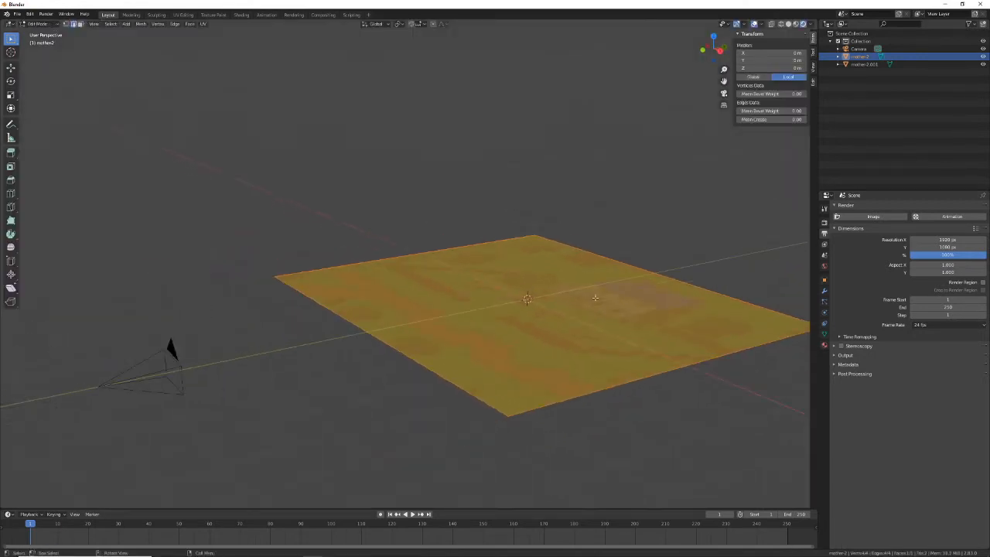
{"action": "left_click", "coordinate": [536, 233]}
{"action": "left_click", "coordinate": [574, 247]}
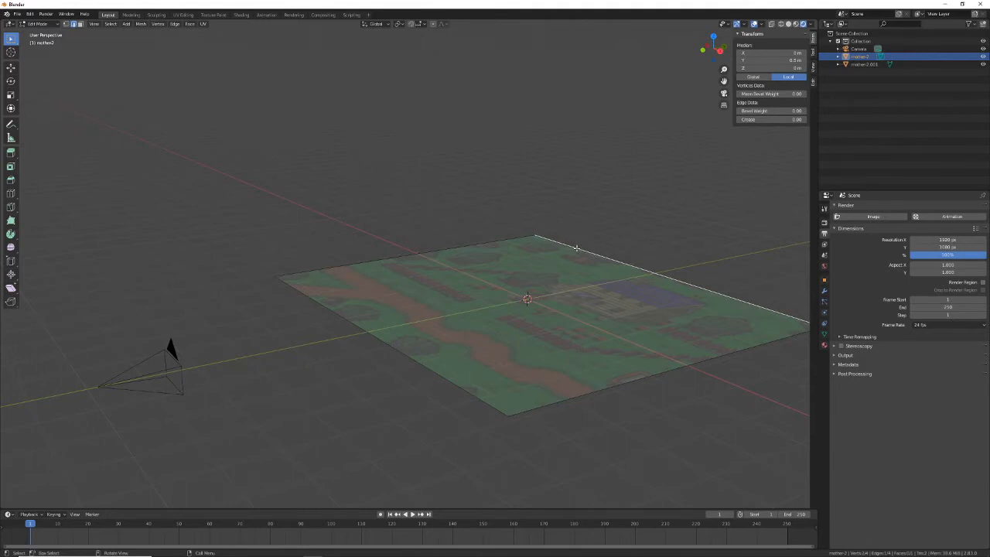
{"action": "key", "text": "shift+s"}
{"action": "left_click", "coordinate": [563, 291]}
- Return to Object Mode and set the ground plane's origin to the 3D cursor
{"action": "key", "text": "ctrl+Tab"}
{"action": "left_click", "coordinate": [456, 297]}
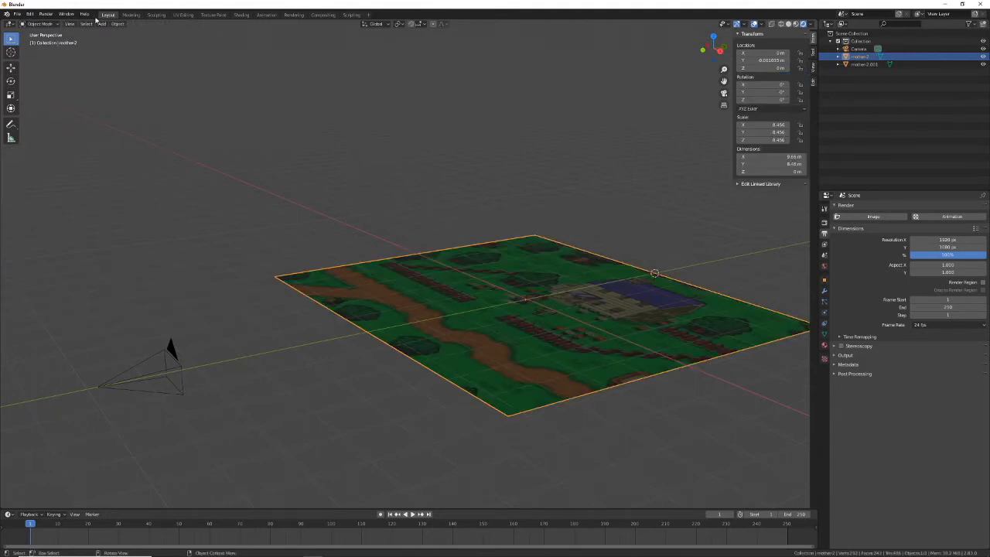
{"action": "left_click", "coordinate": [118, 23]}
{"action": "mouse_move", "coordinate": [143, 41]}
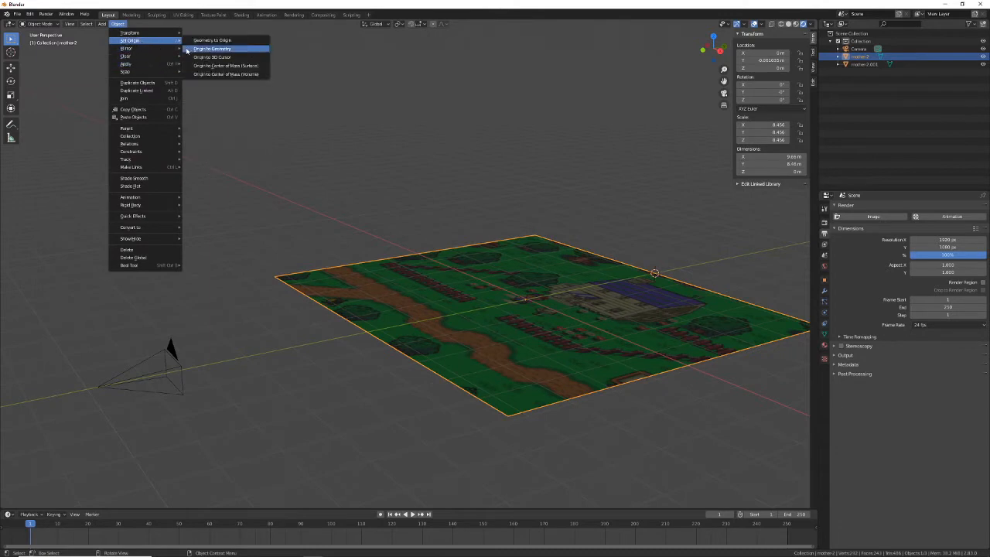
{"action": "left_click", "coordinate": [212, 57]}
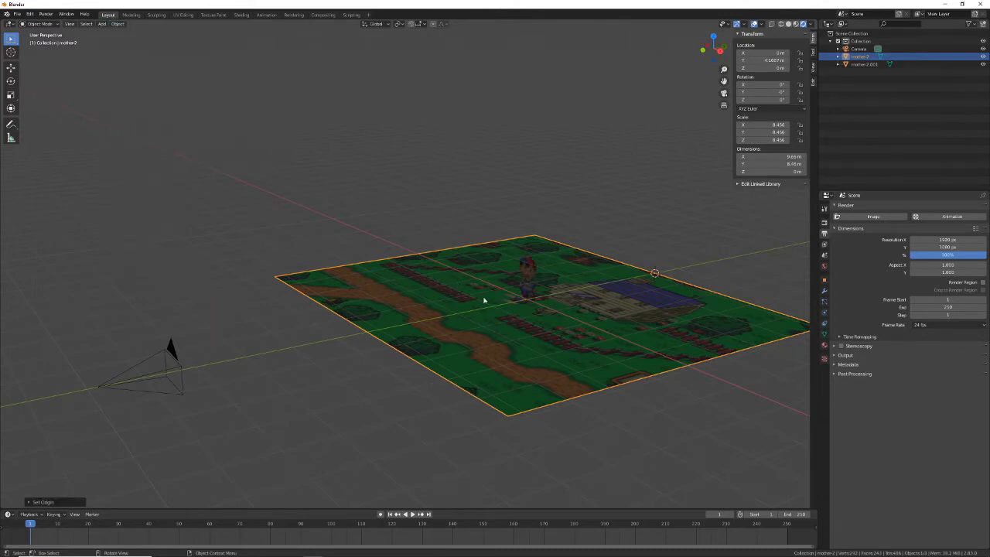
- Switch to material preview shading and move the ground plane along Y to about 4.6 m, aligning the painted boy's spot with the character
{"action": "middle_click_drag", "start_coordinate": [484, 300], "coordinate": [534, 317]}
{"action": "left_click", "coordinate": [795, 24]}
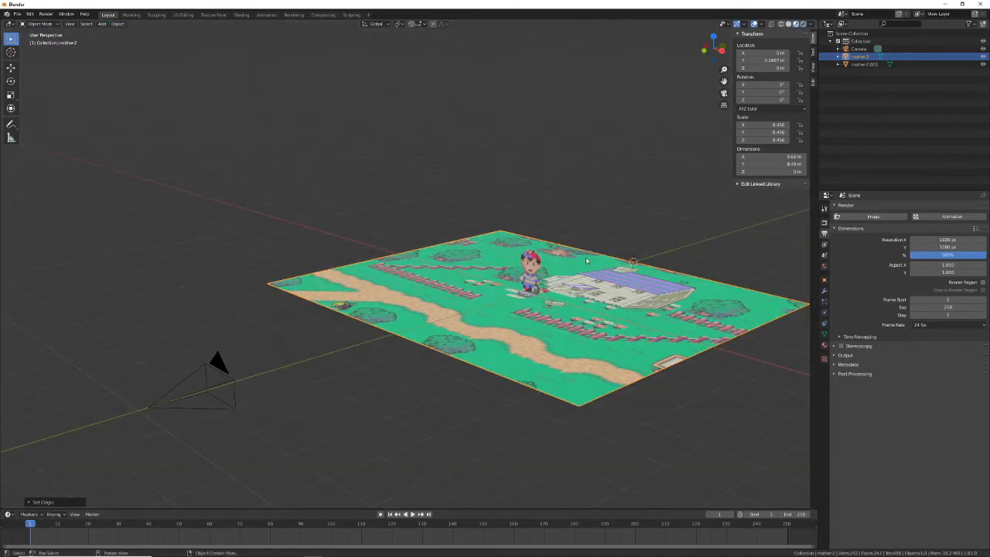
{"action": "scroll", "coordinate": [566, 297], "scroll_direction": "up", "scroll_amount": 2}
{"action": "middle_click_drag", "start_coordinate": [545, 332], "coordinate": [521, 276]}
{"action": "key", "text": "KP_7"}
{"action": "key", "text": "g"}
{"action": "key", "text": "y"}
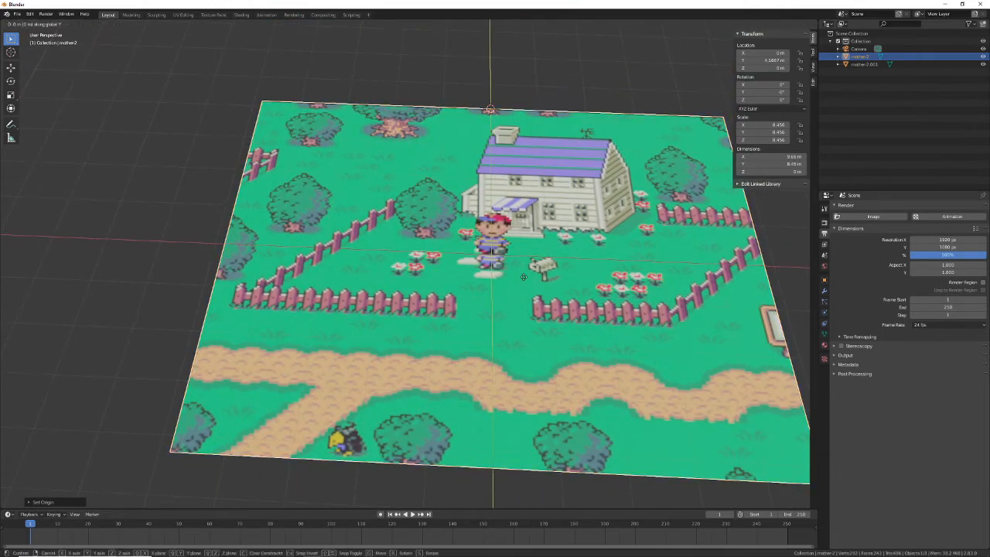
{"action": "left_click", "coordinate": [524, 264]}
- Look through the camera and lock the camera to the view, keeping the local camera option off
{"action": "mouse_move", "coordinate": [524, 264]}
{"action": "middle_mouse_down"}
{"action": "mouse_move", "coordinate": [543, 259]}
{"action": "mouse_move", "coordinate": [546, 276]}
{"action": "mouse_move", "coordinate": [524, 280]}
{"action": "middle_mouse_up"}
{"action": "key", "text": "KP_0"}
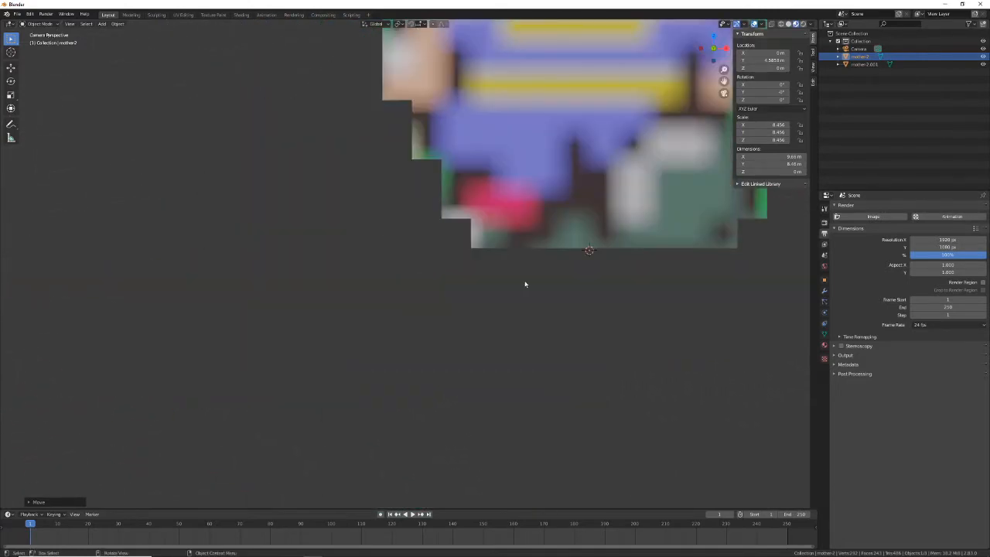
{"action": "scroll", "coordinate": [523, 281], "scroll_direction": "down", "scroll_amount": 5}
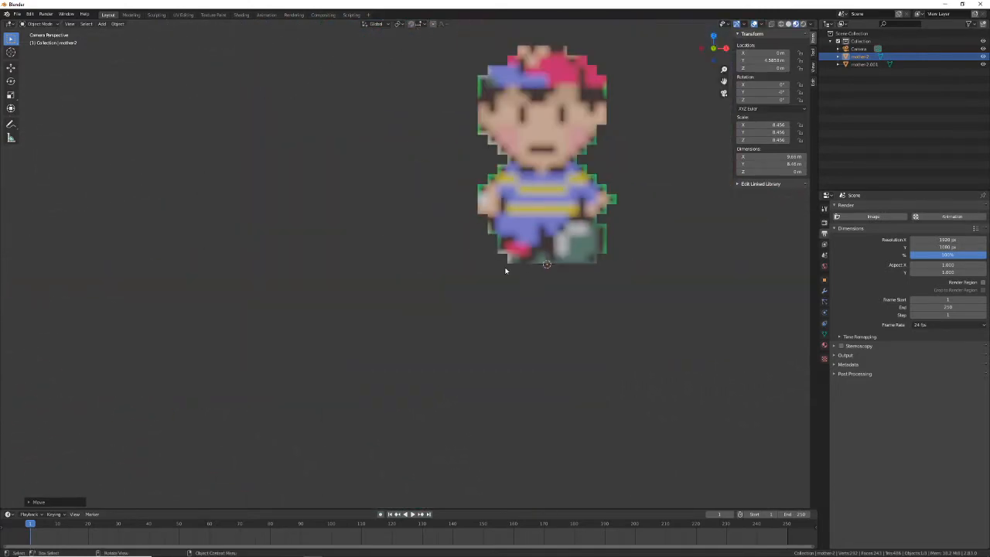
{"action": "mouse_move", "coordinate": [495, 278]}
{"action": "middle_mouse_down"}
{"action": "mouse_move", "coordinate": [503, 270]}
{"action": "mouse_move", "coordinate": [497, 284]}
{"action": "mouse_move", "coordinate": [438, 301]}
{"action": "mouse_move", "coordinate": [487, 285]}
{"action": "middle_mouse_up"}
{"action": "scroll", "coordinate": [437, 301], "scroll_direction": "up", "scroll_amount": 4}
{"action": "scroll", "coordinate": [438, 301], "scroll_direction": "down", "scroll_amount": 5}
{"action": "key", "text": "KP_0"}
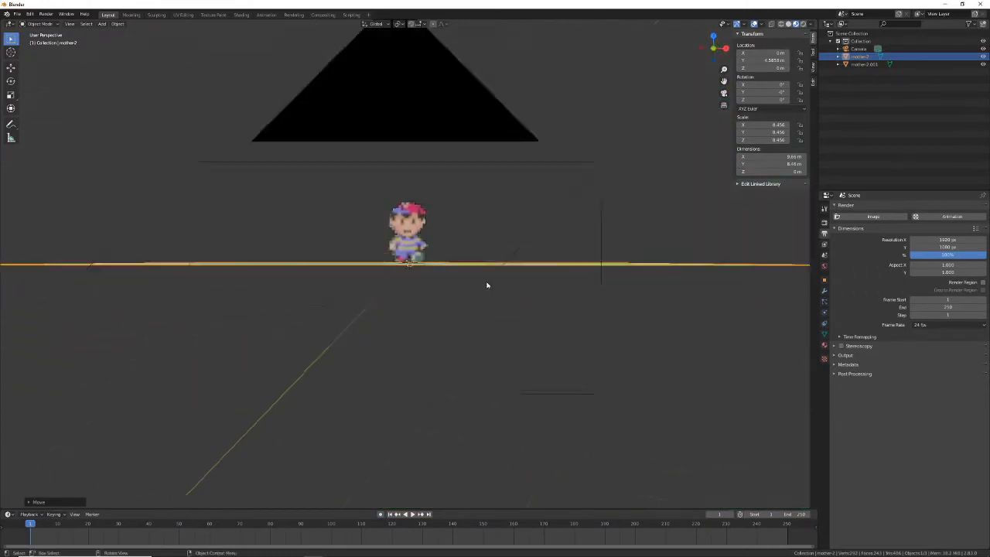
{"action": "left_click", "coordinate": [812, 69]}
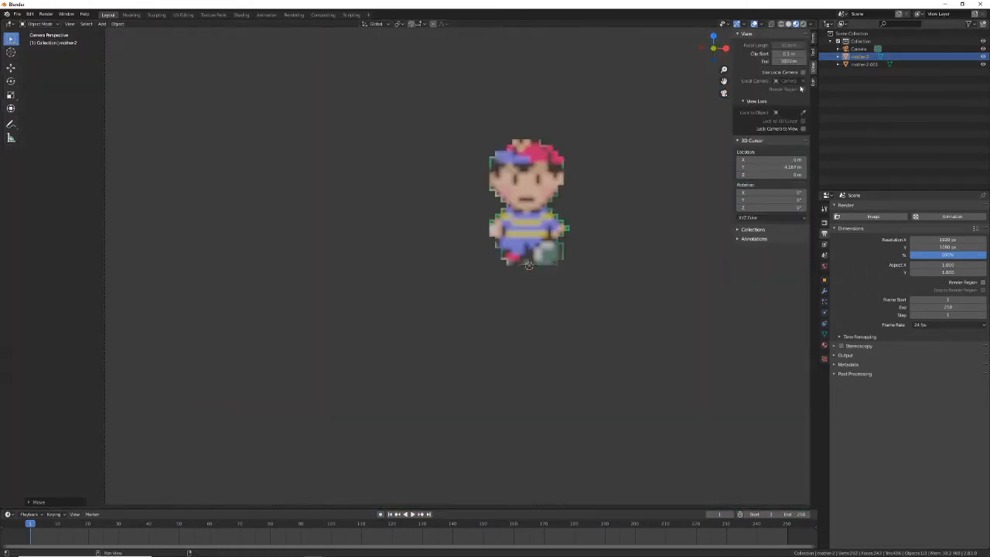
{"action": "left_click", "coordinate": [802, 128]}
{"action": "left_click", "coordinate": [803, 72]}
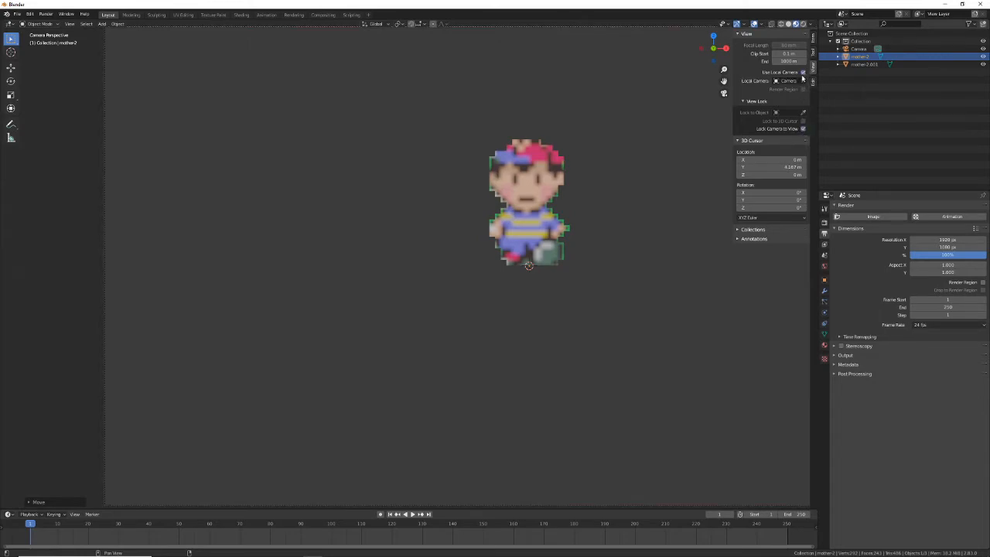
- Orbit the locked camera above the character and pull it back to look down on the ground plane
{"action": "middle_click_drag", "start_coordinate": [634, 152], "coordinate": [632, 205]}
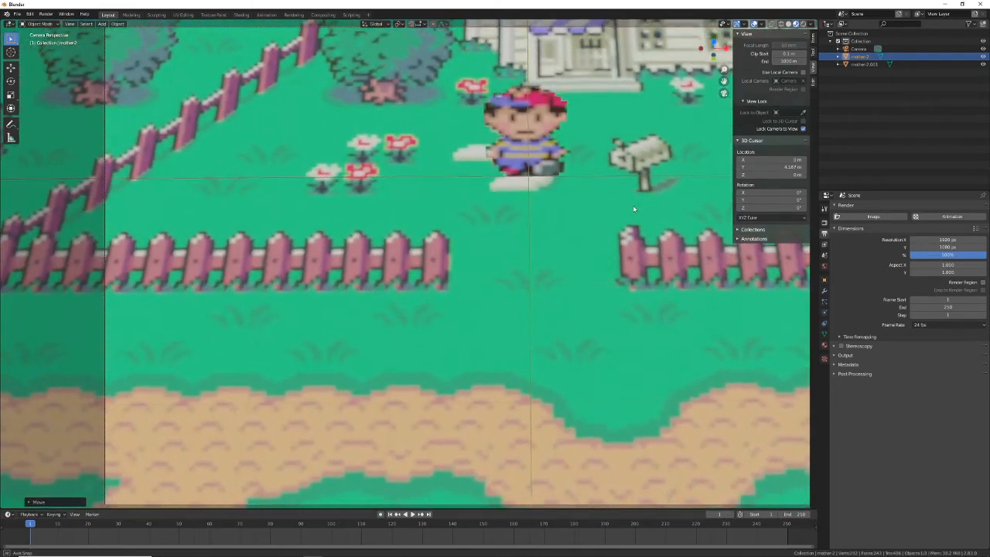
{"action": "scroll", "coordinate": [633, 204], "scroll_direction": "down", "scroll_amount": 4}
{"action": "scroll", "coordinate": [634, 209], "scroll_direction": "down", "scroll_amount": 1}
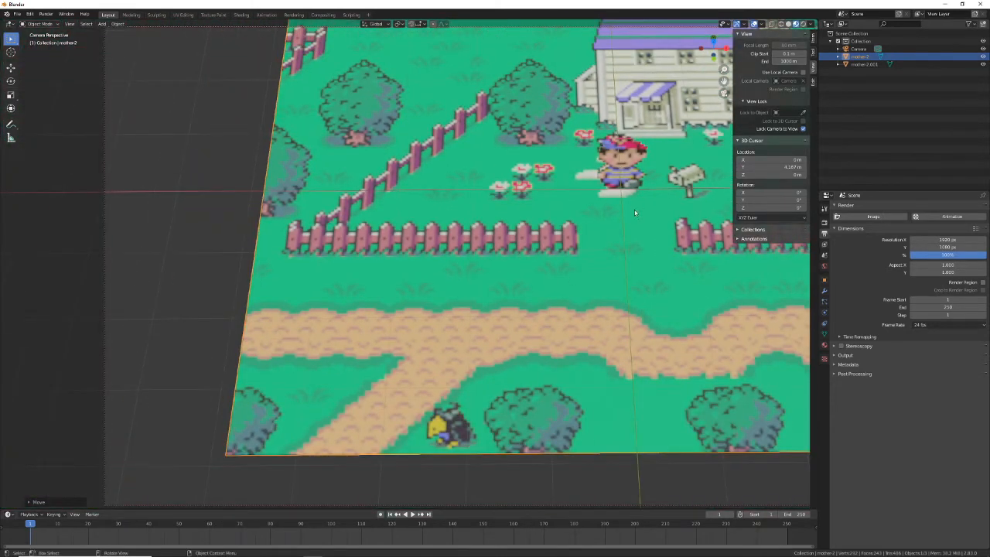
{"action": "scroll", "coordinate": [651, 219], "scroll_direction": "down", "scroll_amount": 2}
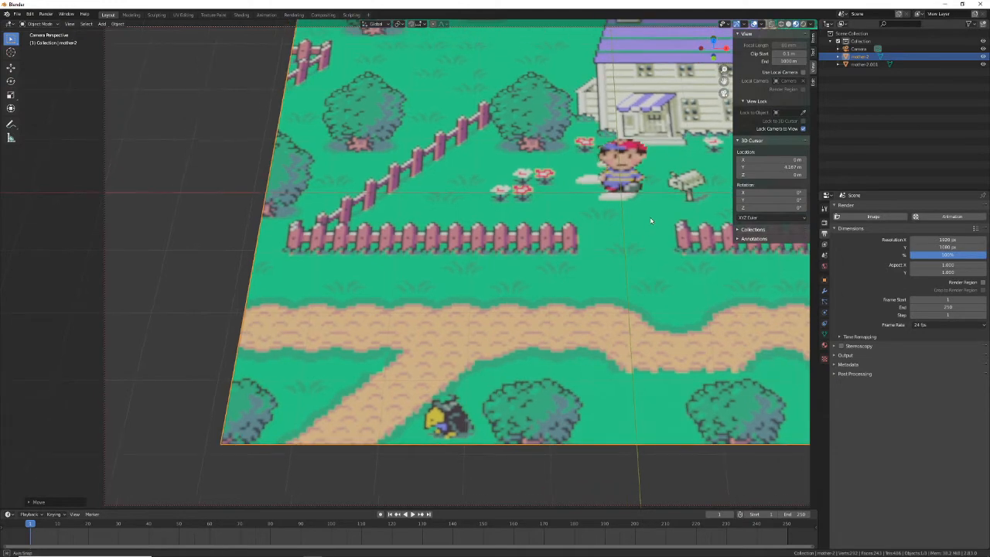
- Return to the camera view and move the camera along its local Z axis, closer to the ground plane
{"action": "key", "text": "KP_0"}
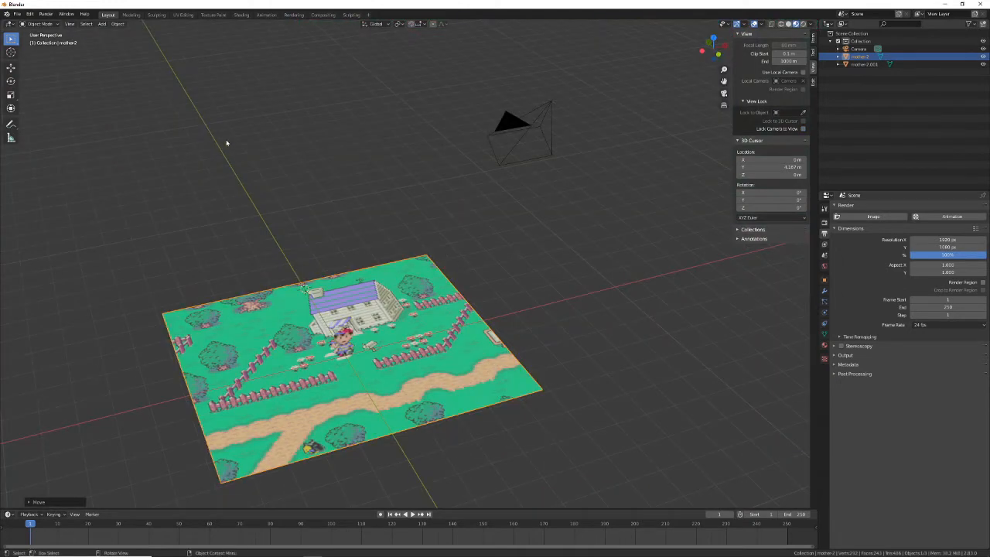
{"action": "key", "text": "KP_0"}
{"action": "scroll", "coordinate": [378, 151], "scroll_direction": "down", "scroll_amount": 4}
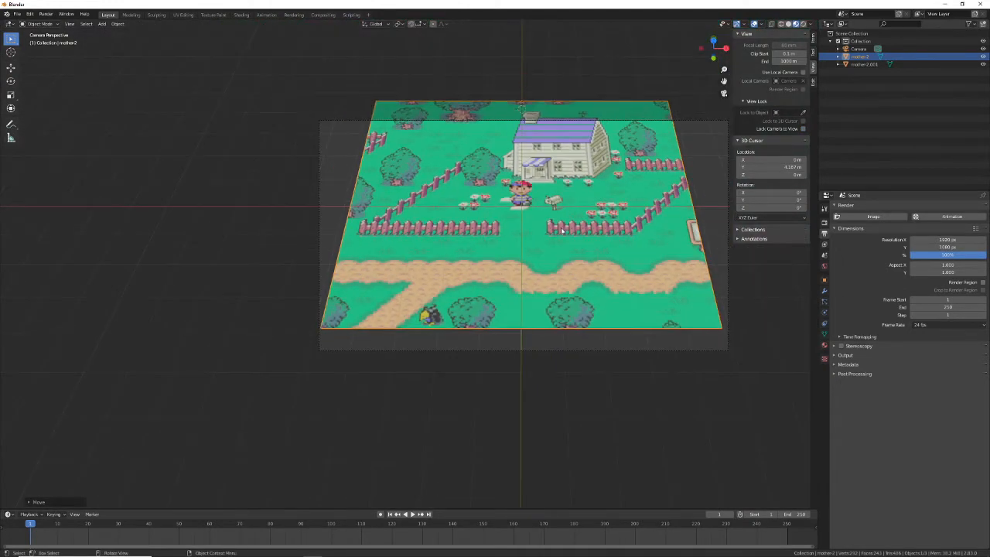
{"action": "left_click", "coordinate": [340, 121]}
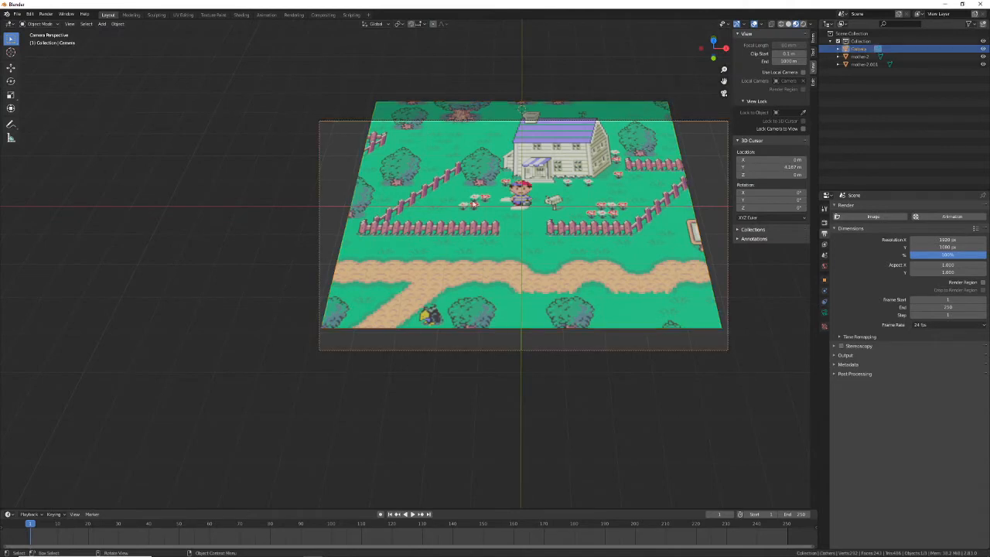
{"action": "key", "text": "z"}
{"action": "key", "text": "z"}
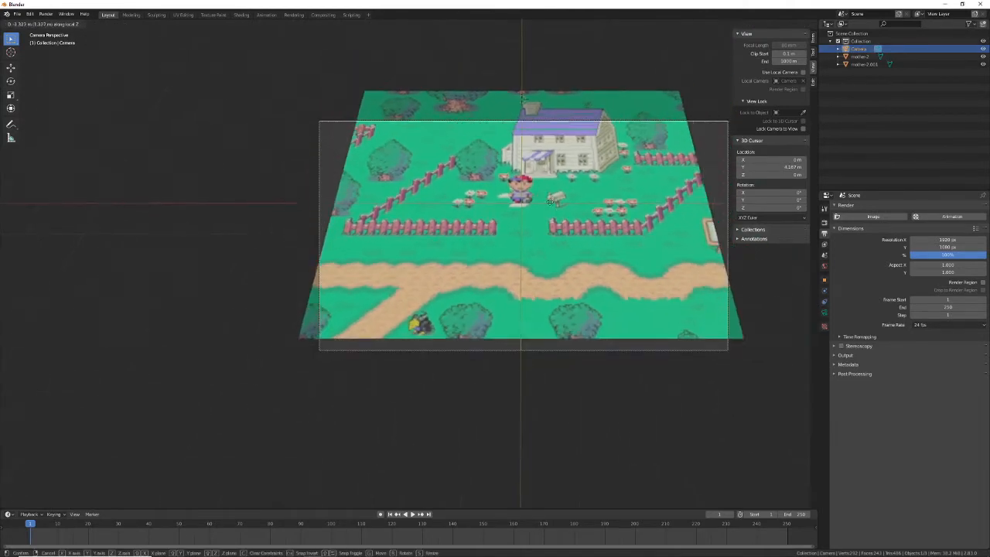
{"action": "left_click", "coordinate": [546, 148]}
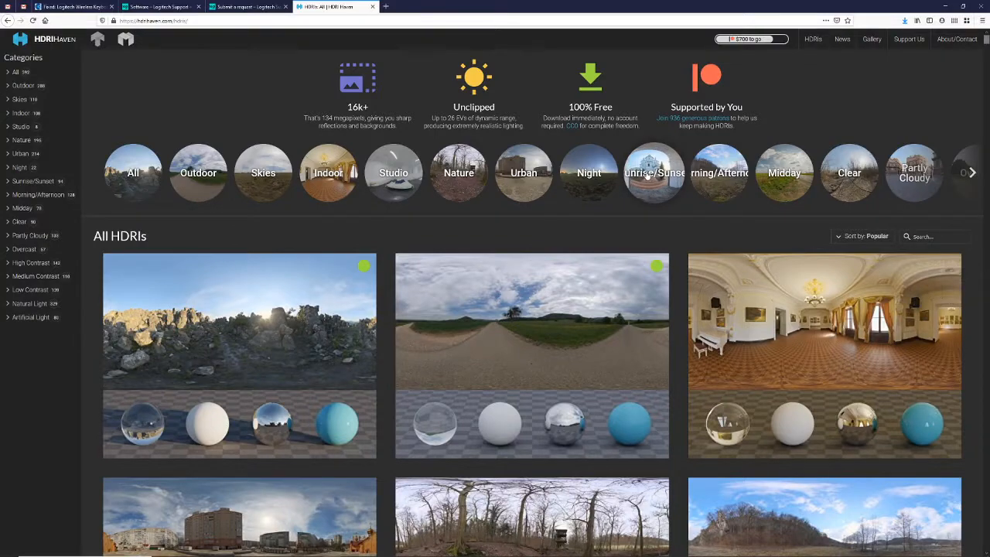
- Browse the HDRI Haven library and start downloading the 2k HDR version of Wooden Motel, choosing to save the file
{"action": "scroll", "coordinate": [646, 173], "scroll_direction": "down", "scroll_amount": 1}
{"action": "scroll", "coordinate": [646, 174], "scroll_direction": "down", "scroll_amount": 3}
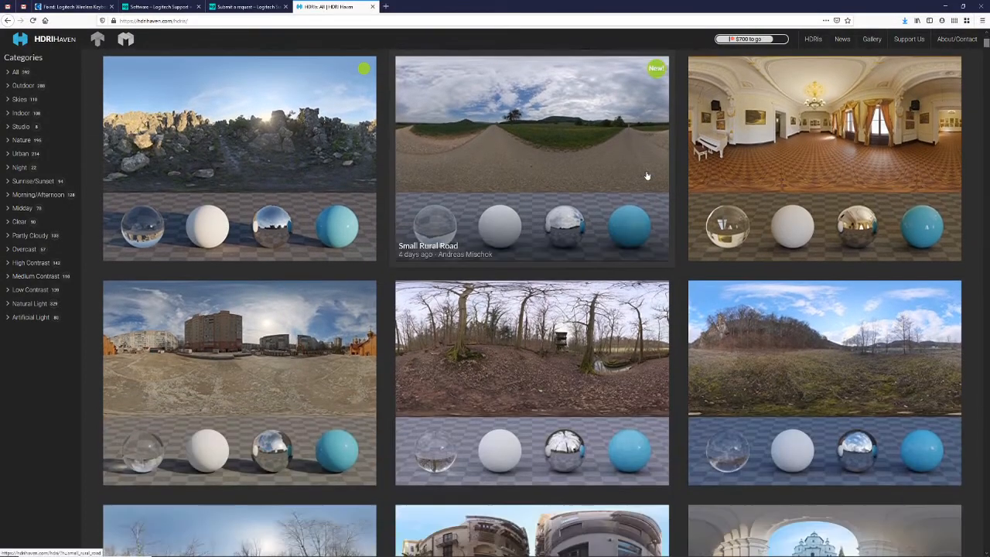
{"action": "scroll", "coordinate": [646, 174], "scroll_direction": "down", "scroll_amount": 7}
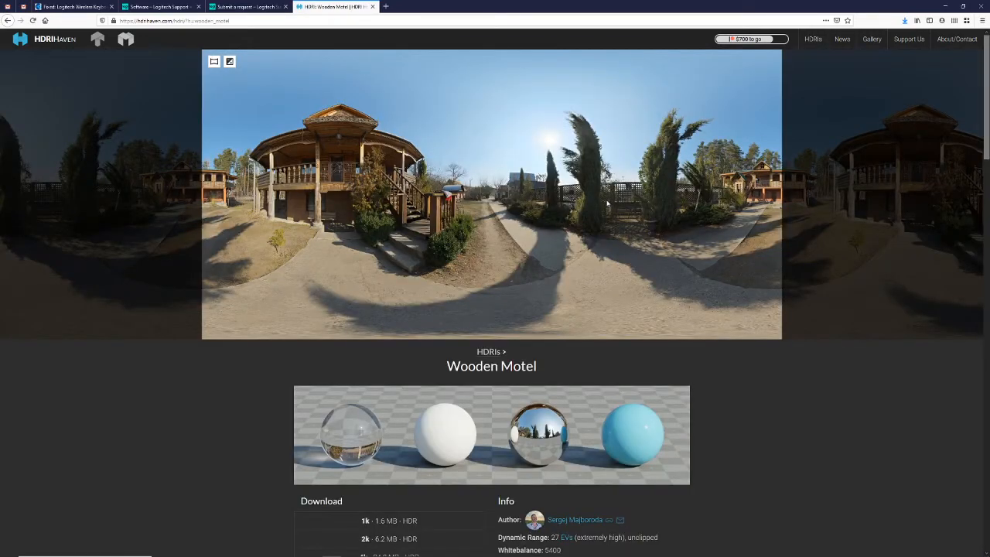
{"action": "scroll", "coordinate": [402, 343], "scroll_direction": "down", "scroll_amount": 3}
{"action": "left_click", "coordinate": [402, 343]}
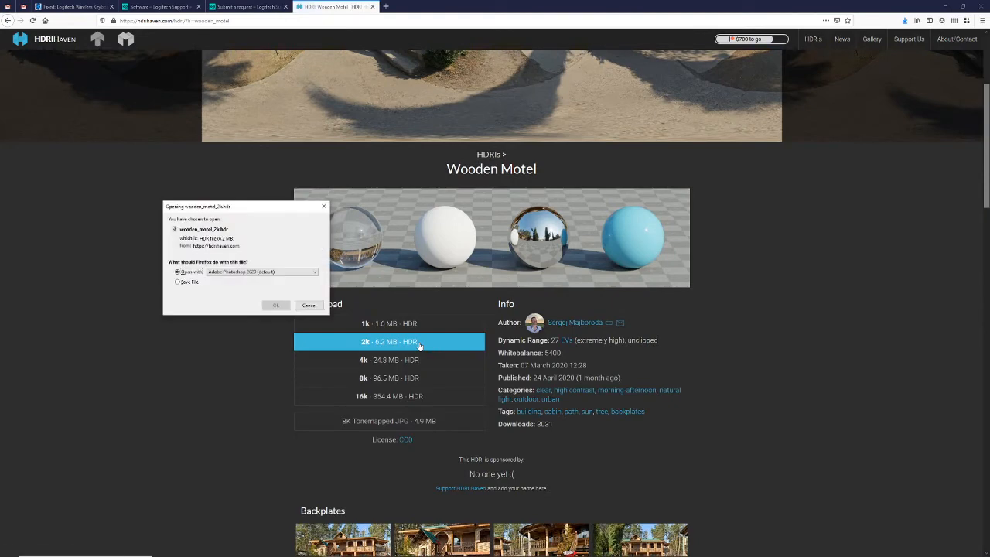
{"action": "left_click", "coordinate": [189, 282]}
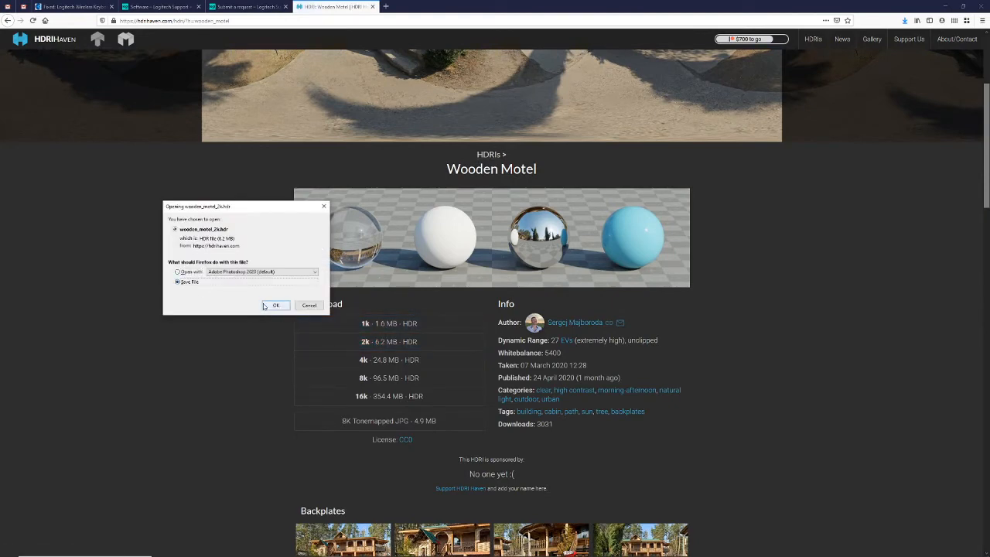
{"action": "left_click", "coordinate": [274, 305]}
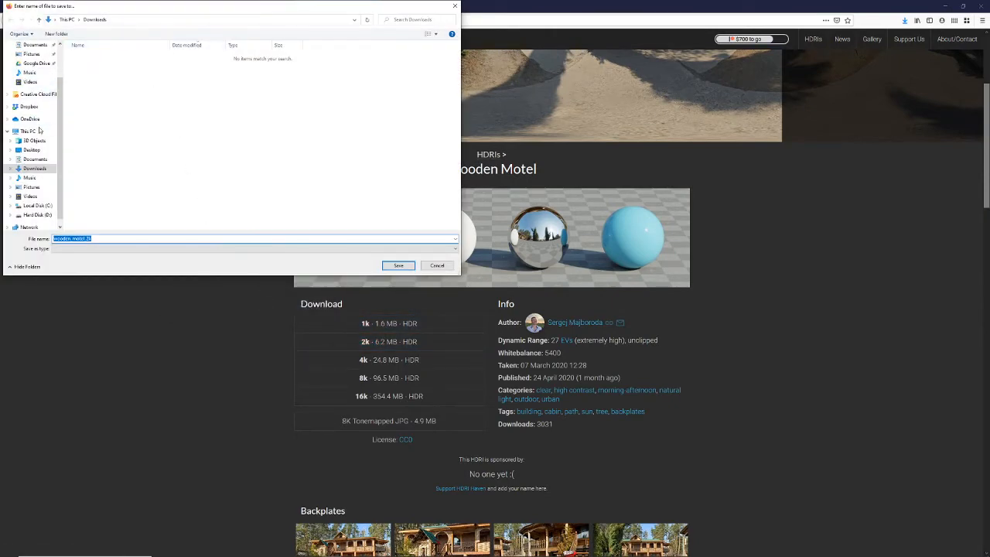
- Pin General Assets on Hard Disk (D:) to quick access and save wooden_motel_2k in its HDRIs folder
{"action": "scroll", "coordinate": [36, 156], "scroll_direction": "down", "scroll_amount": 1}
{"action": "left_click", "coordinate": [38, 205]}
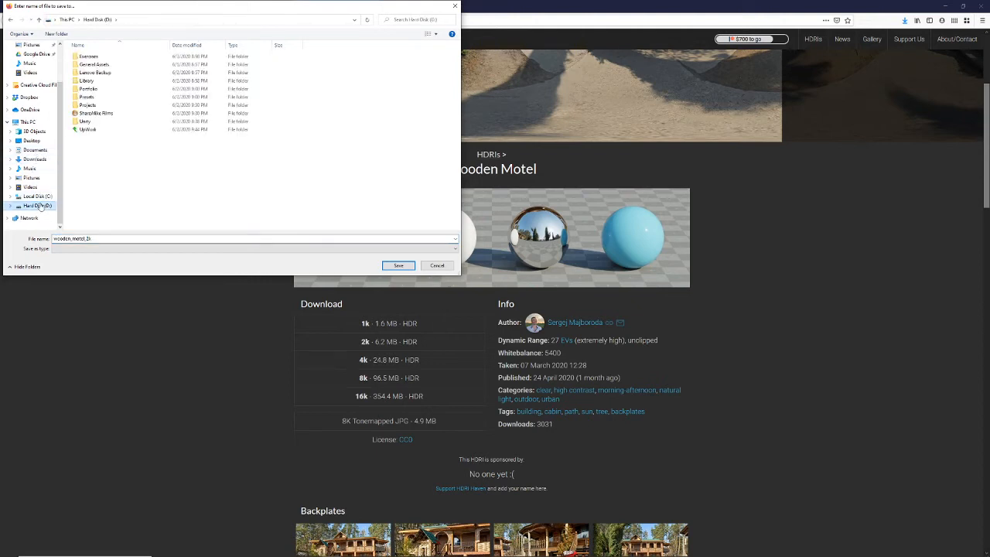
{"action": "left_click", "coordinate": [103, 63]}
{"action": "right_click", "coordinate": [103, 63]}
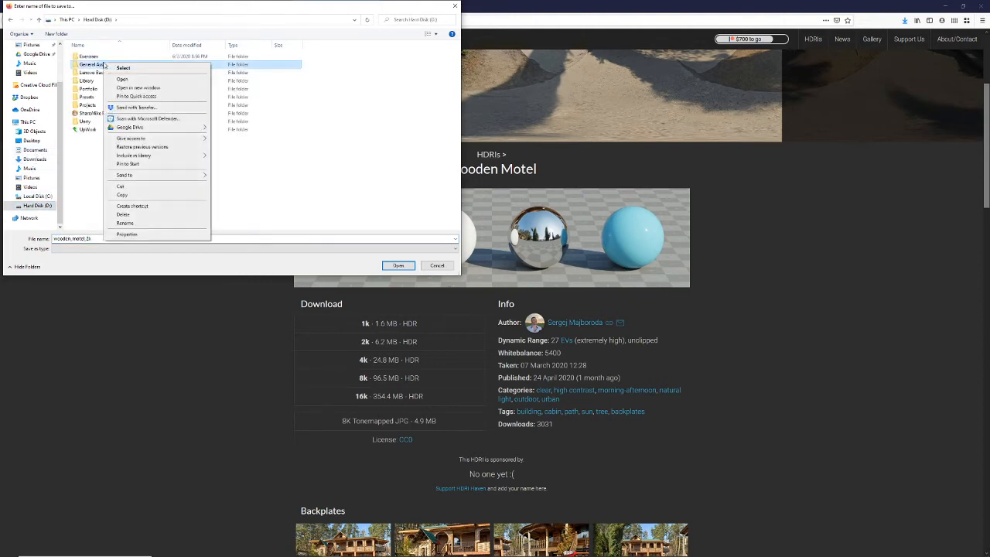
{"action": "left_click", "coordinate": [133, 96]}
{"action": "double_click", "coordinate": [94, 65]}
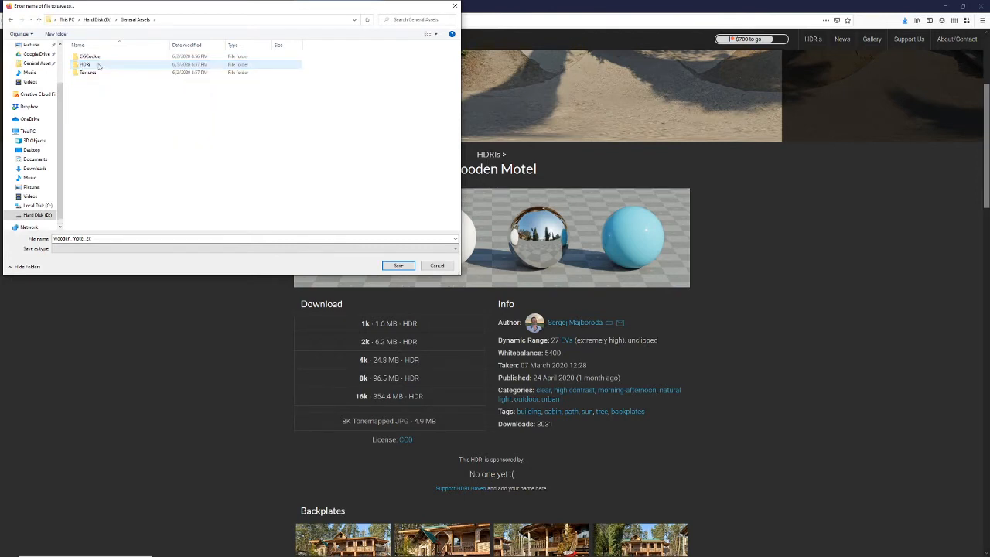
{"action": "double_click", "coordinate": [92, 68]}
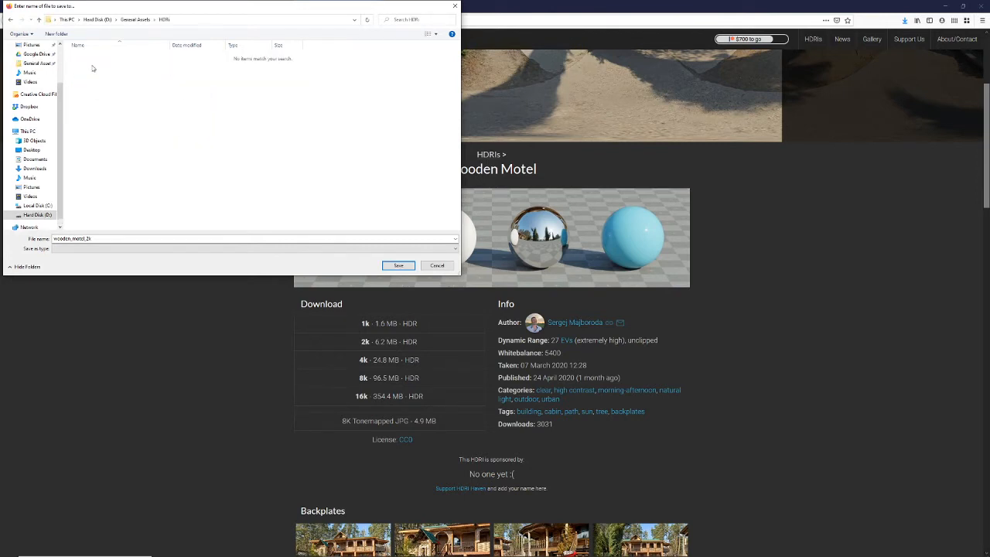
{"action": "left_click", "coordinate": [401, 265]}
- Switch to Blender and load wooden_motel_2k.hdr from the HDRIs folder as the world's environment texture
{"action": "key", "text": "alt+Tab"}
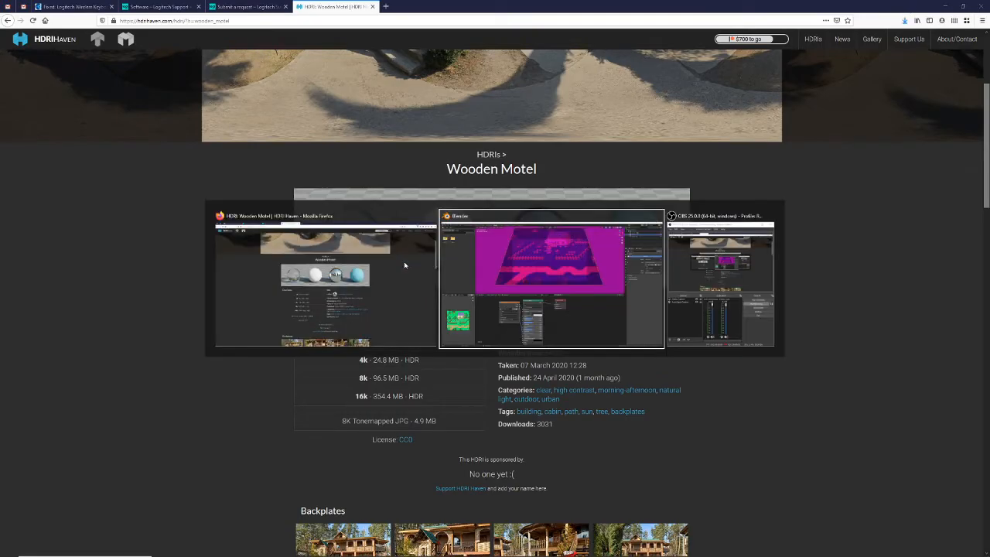
{"action": "left_click", "coordinate": [379, 159]}
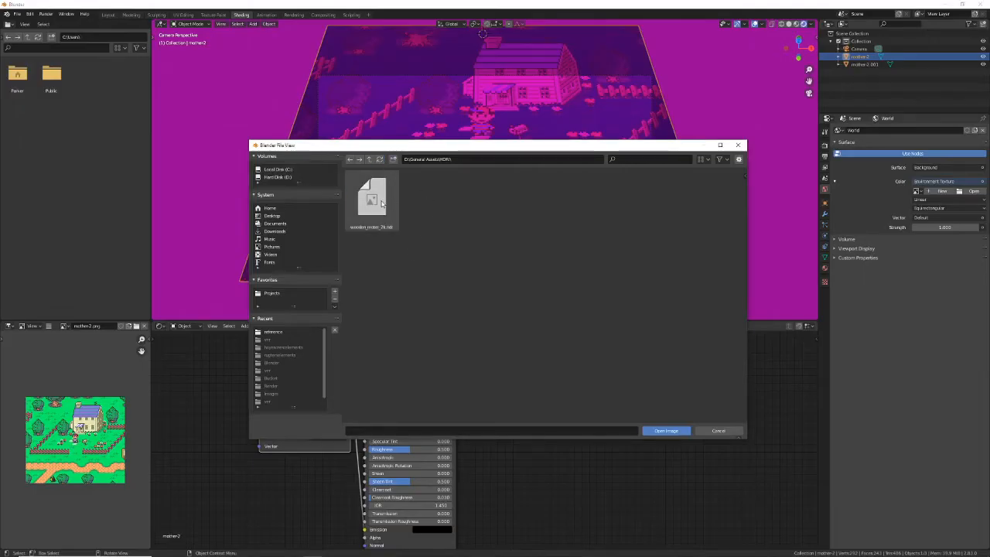
{"action": "left_click", "coordinate": [371, 197]}
{"action": "left_click", "coordinate": [669, 430]}
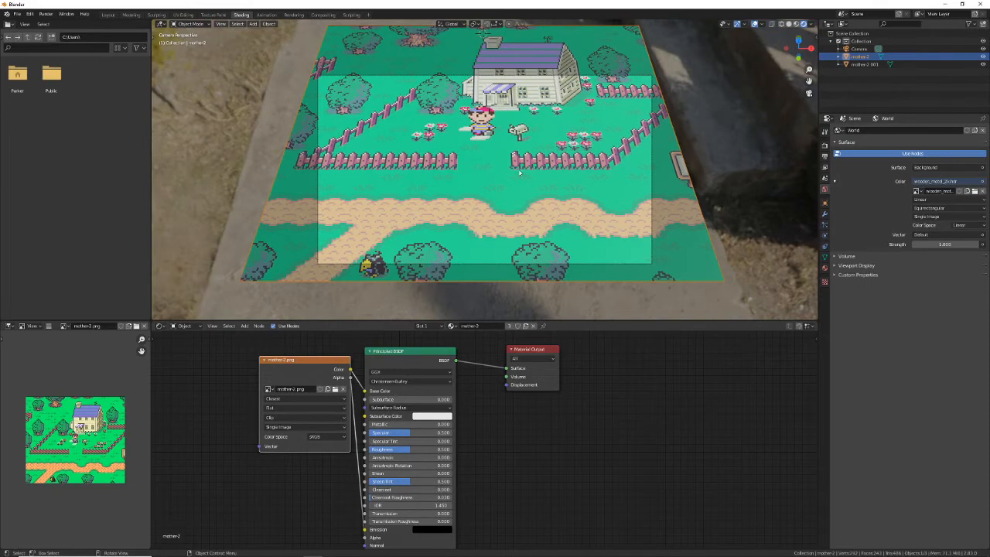
- Select the character and set the scene's render engine to Cycles
{"action": "left_click", "coordinate": [481, 123]}
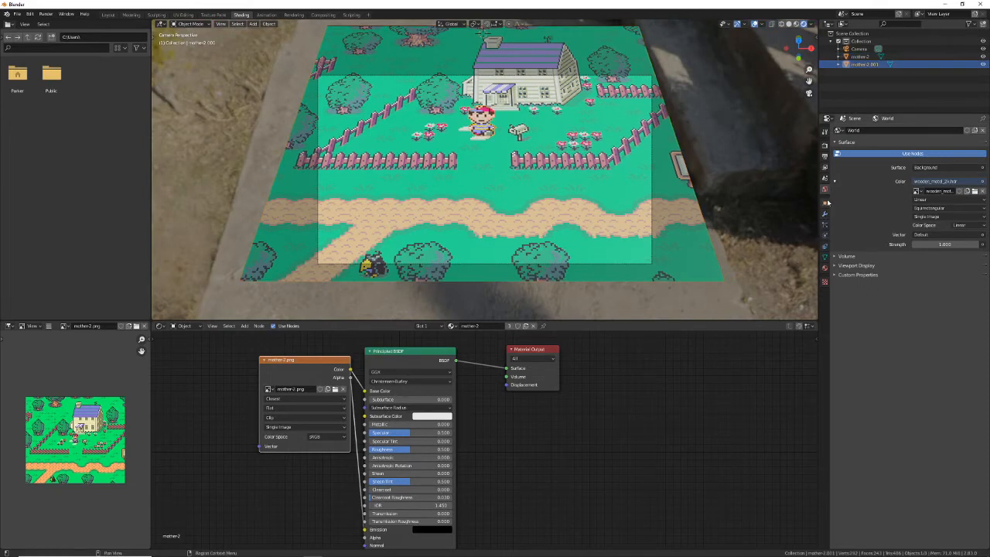
{"action": "left_click", "coordinate": [824, 145]}
{"action": "left_click", "coordinate": [948, 131]}
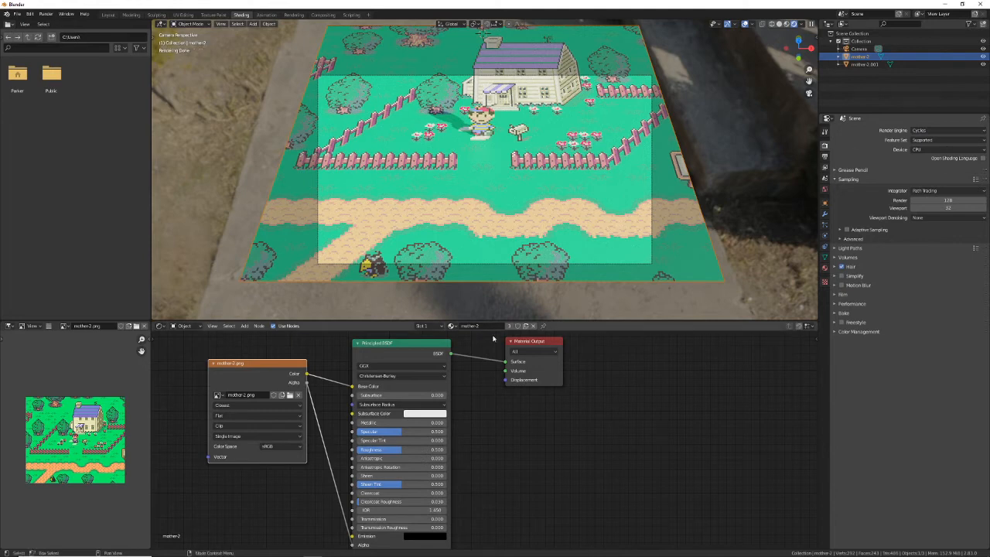
- Lower the world background strength to dim the HDRI lighting
{"action": "left_click", "coordinate": [824, 189]}
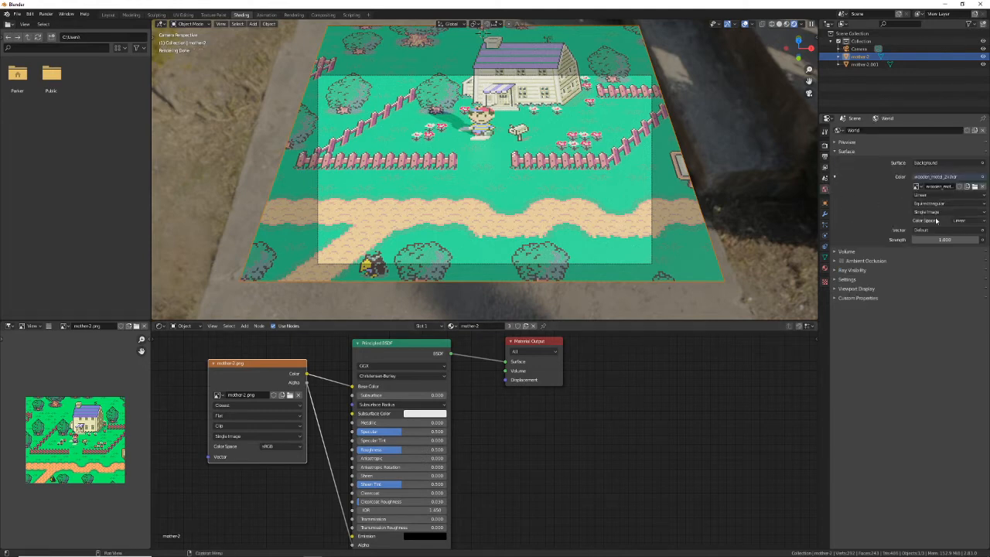
{"action": "left_click_drag", "start_coordinate": [943, 238], "coordinate": [924, 238]}
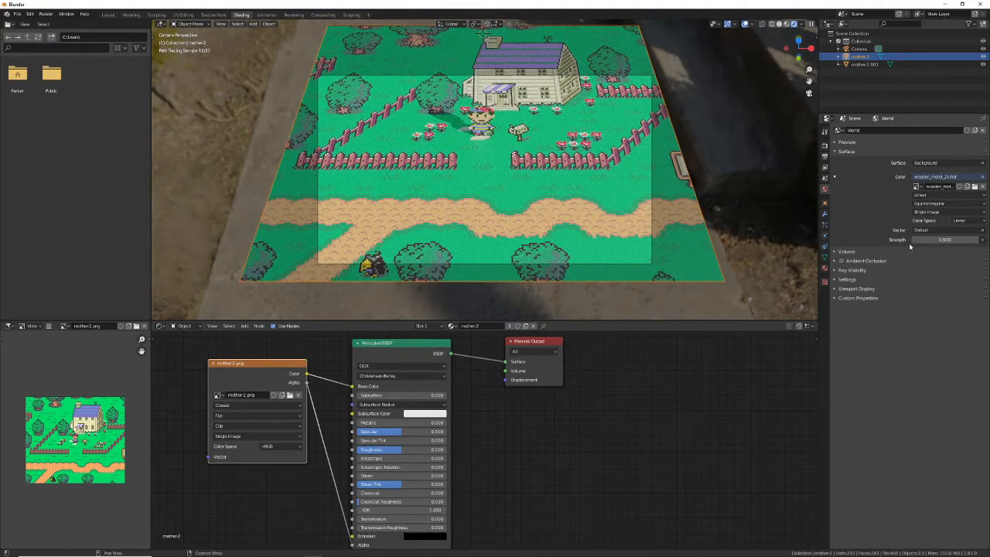
{"action": "left_click_drag", "start_coordinate": [943, 240], "coordinate": [928, 239]}
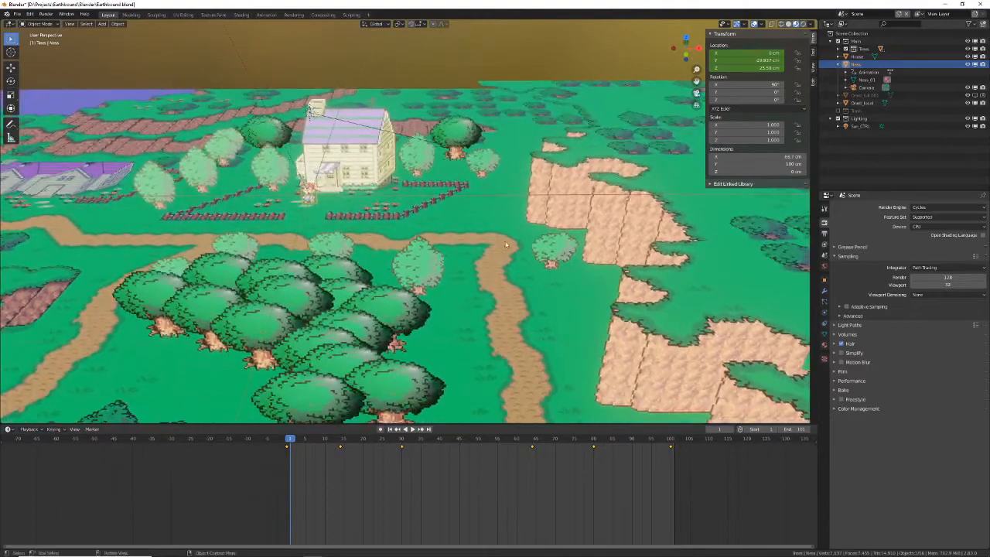
- Play the Ness animation in the finished Earthbound scene and pause to examine the walking sprite up close
{"action": "middle_click_drag", "start_coordinate": [506, 246], "coordinate": [532, 255]}
{"action": "key", "text": "space"}
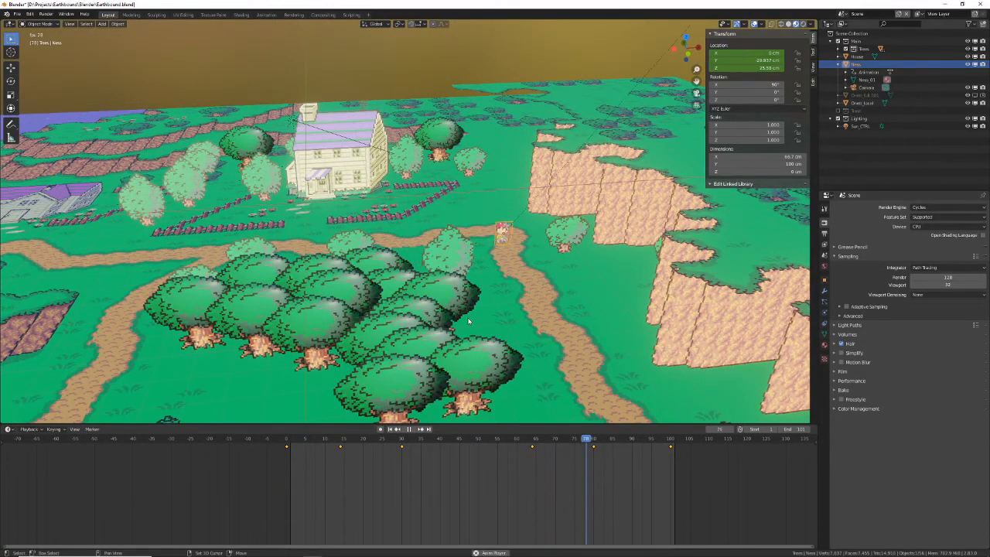
{"action": "key", "text": "space"}
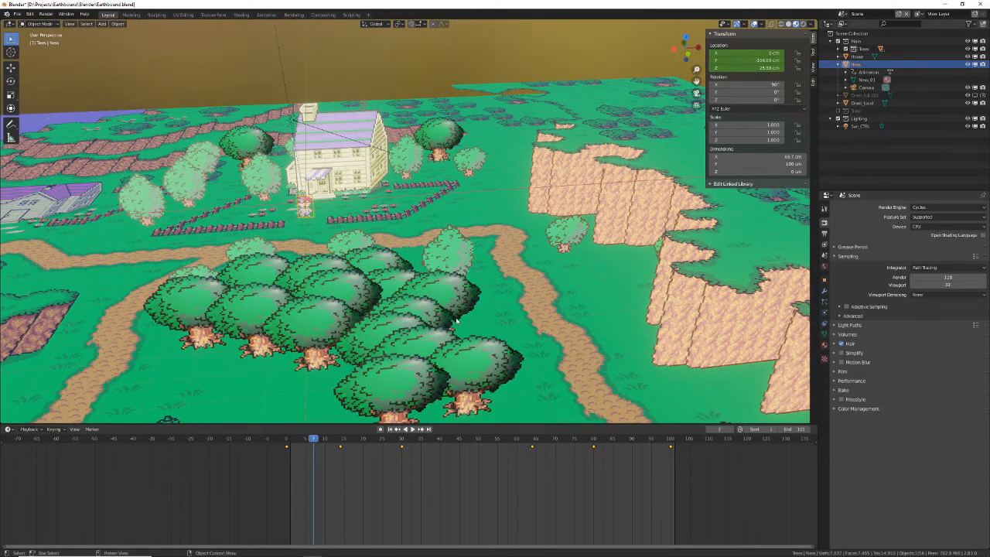
{"action": "key", "text": "space"}
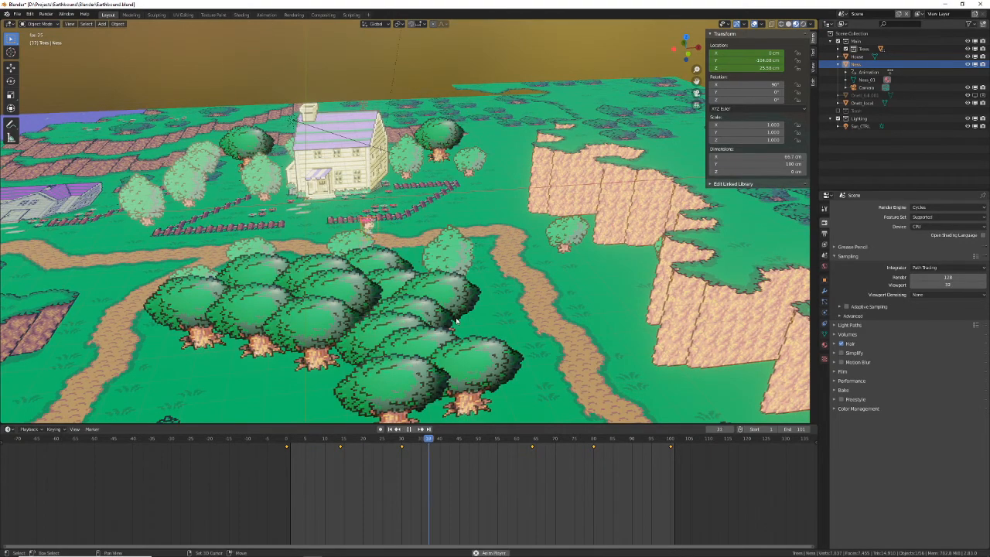
{"action": "key", "text": "space"}
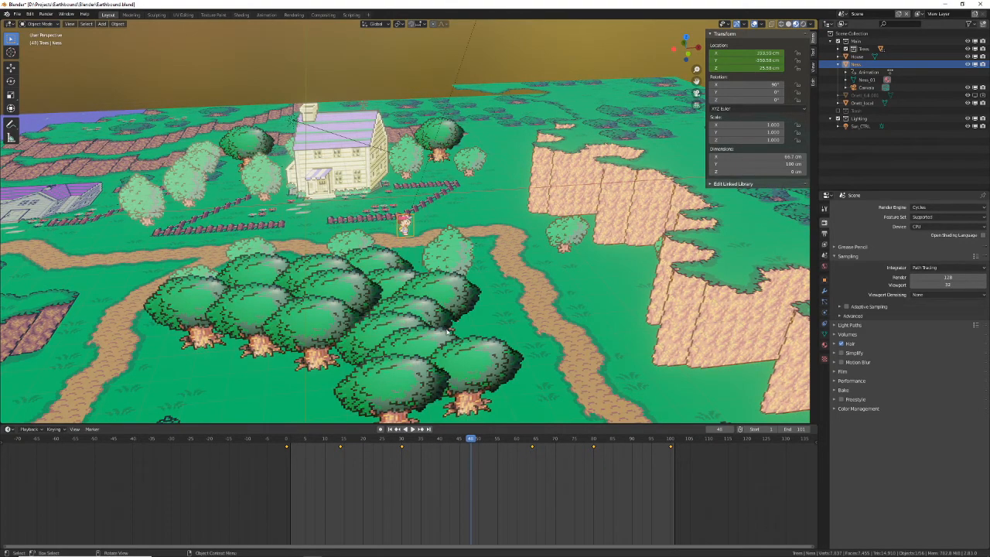
{"action": "scroll", "coordinate": [433, 302], "scroll_direction": "up", "scroll_amount": 6}
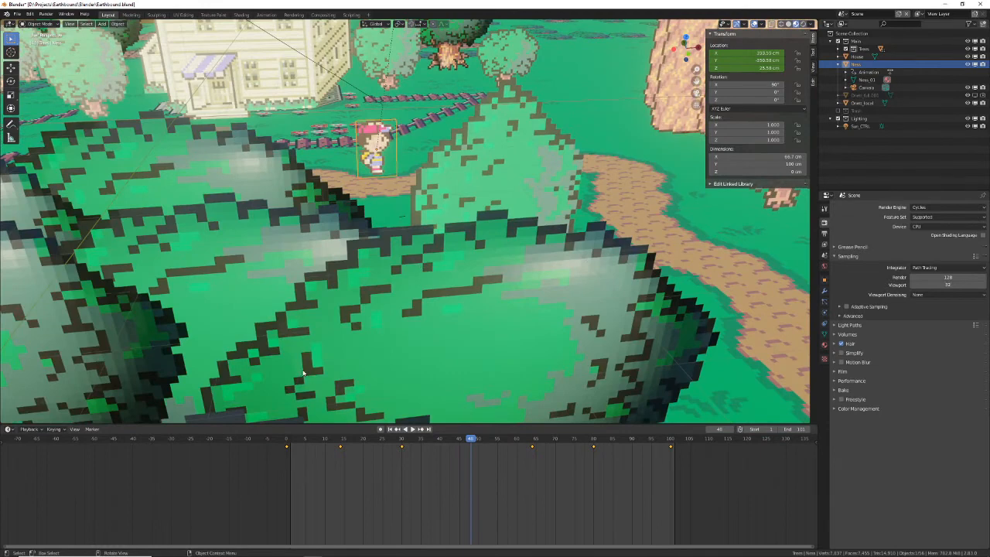
- Open the Shading workspace and examine the whole node setup of the Ness_01 material
{"action": "left_click", "coordinate": [241, 15]}
{"action": "scroll", "coordinate": [369, 348], "scroll_direction": "down", "scroll_amount": 4}
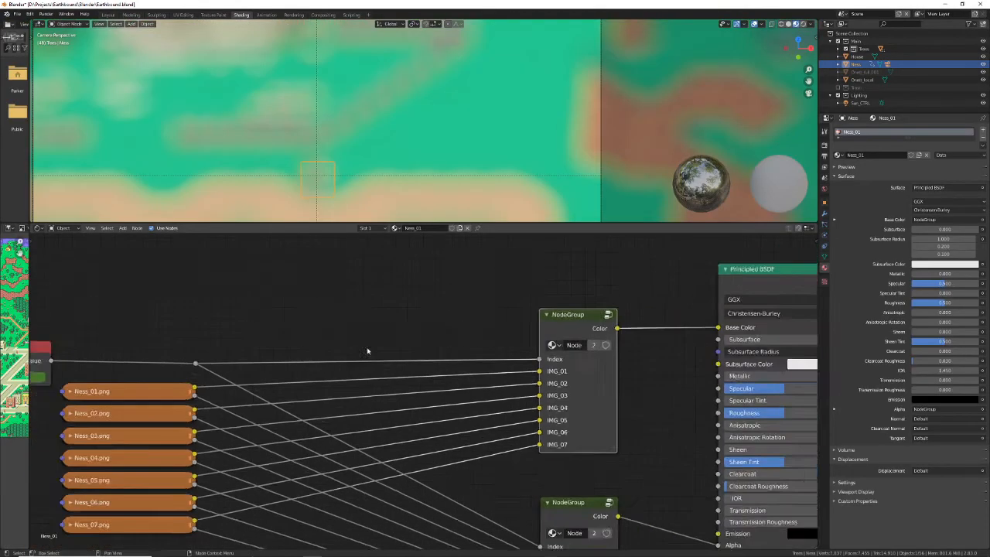
{"action": "left_click", "coordinate": [236, 372]}
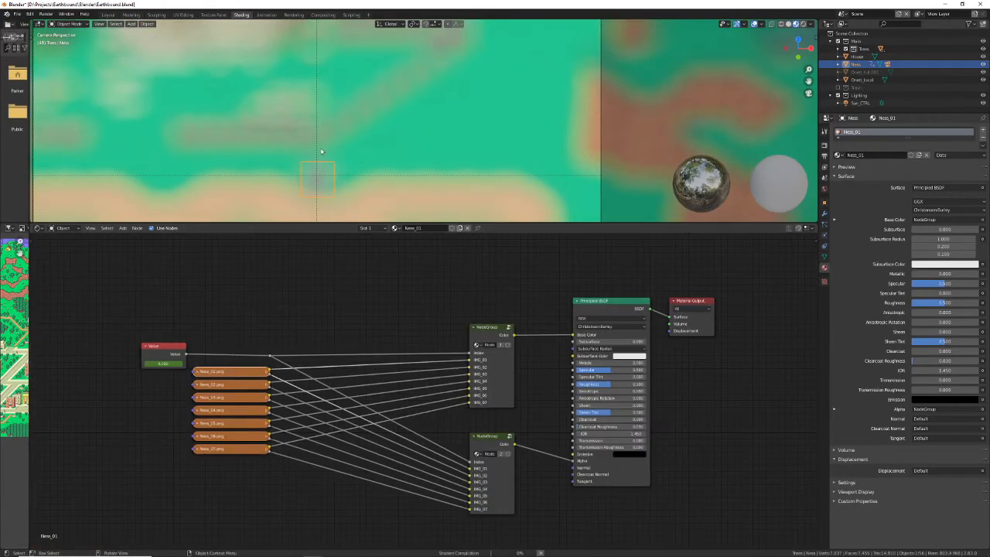
- Preview the sprite image textures Ness_01.png to Ness_07.png one after another on the character plane
{"action": "left_click", "coordinate": [251, 376], "text": "ctrl+shift"}
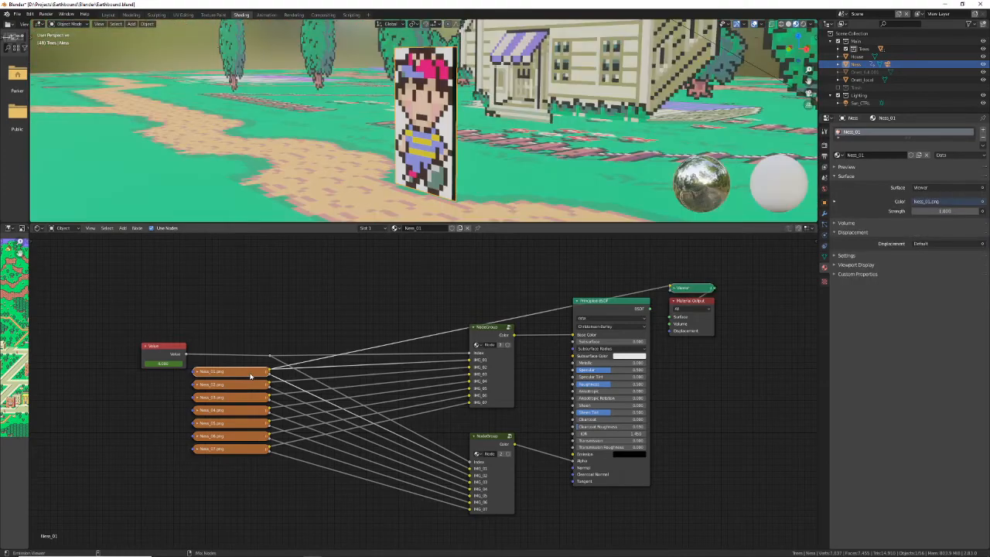
{"action": "left_click", "coordinate": [251, 384], "text": "ctrl+shift"}
{"action": "left_click", "coordinate": [247, 398], "text": "ctrl+shift"}
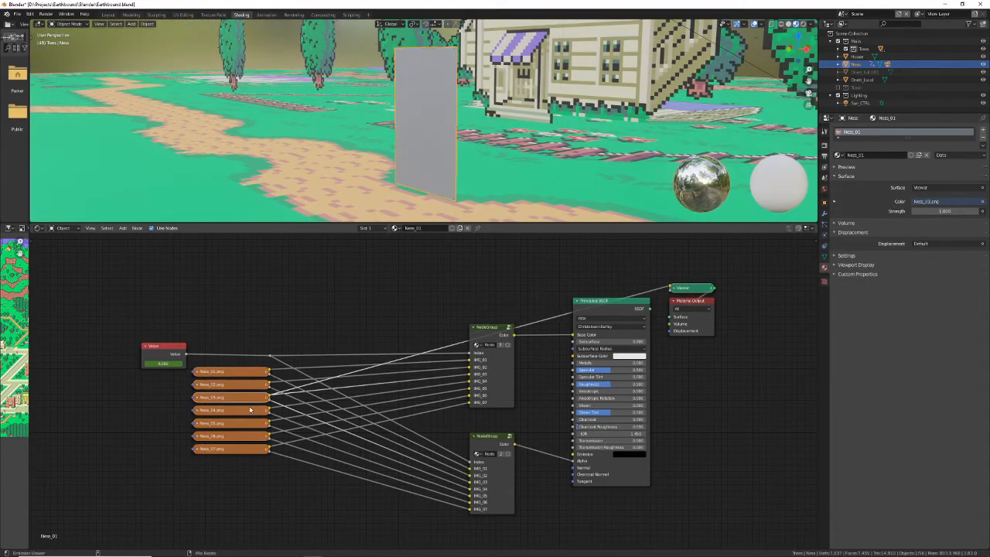
{"action": "left_click", "coordinate": [252, 410], "text": "ctrl+shift"}
{"action": "left_click", "coordinate": [253, 425], "text": "ctrl+shift"}
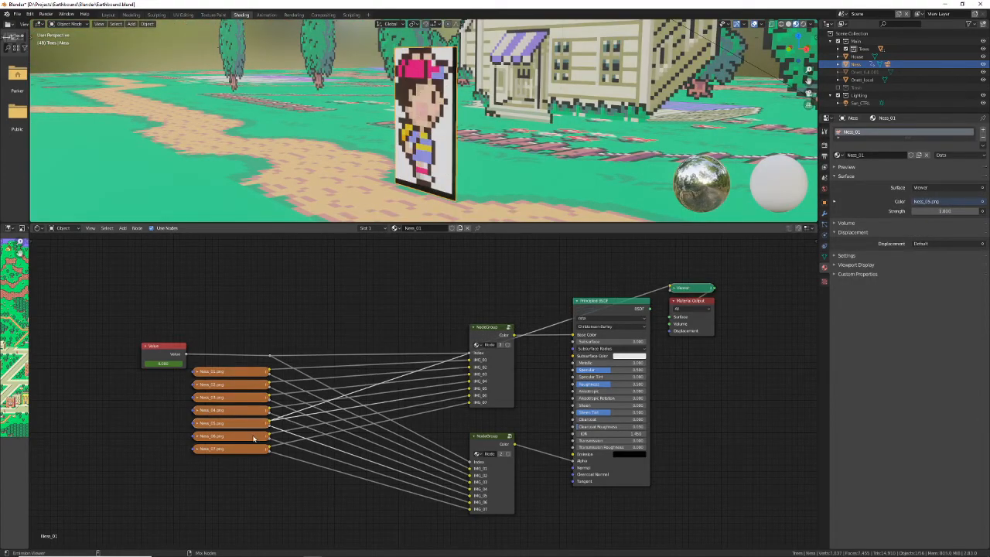
{"action": "left_click", "coordinate": [254, 436], "text": "ctrl+shift"}
{"action": "left_click", "coordinate": [252, 449], "text": "ctrl+shift"}
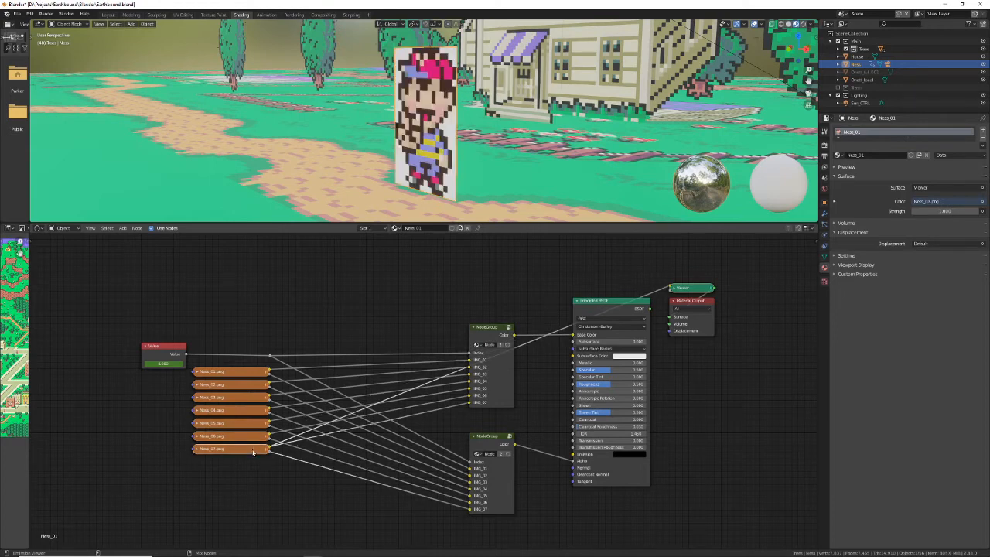
- Restore the Principled BSDF as the surface of the Ness_01 material in place of the Viewer's sprite preview
{"action": "left_click", "coordinate": [650, 309]}
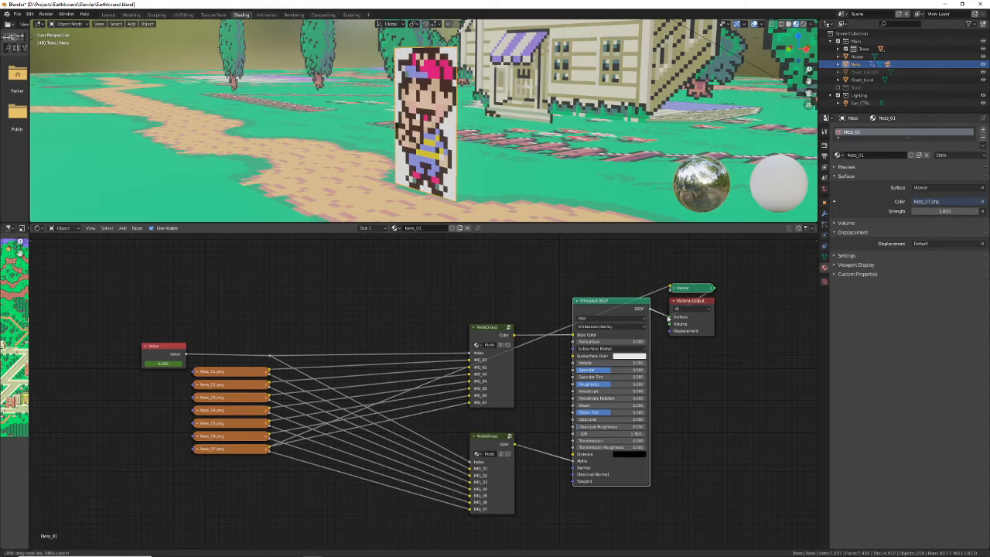
{"action": "left_click", "coordinate": [171, 352]}
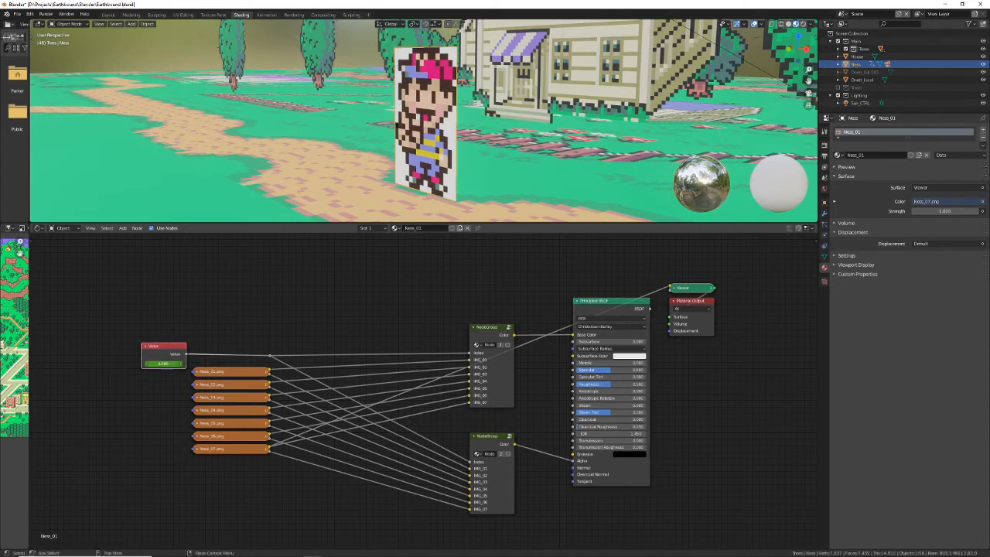
{"action": "left_click_drag", "start_coordinate": [164, 364], "coordinate": [171, 363]}
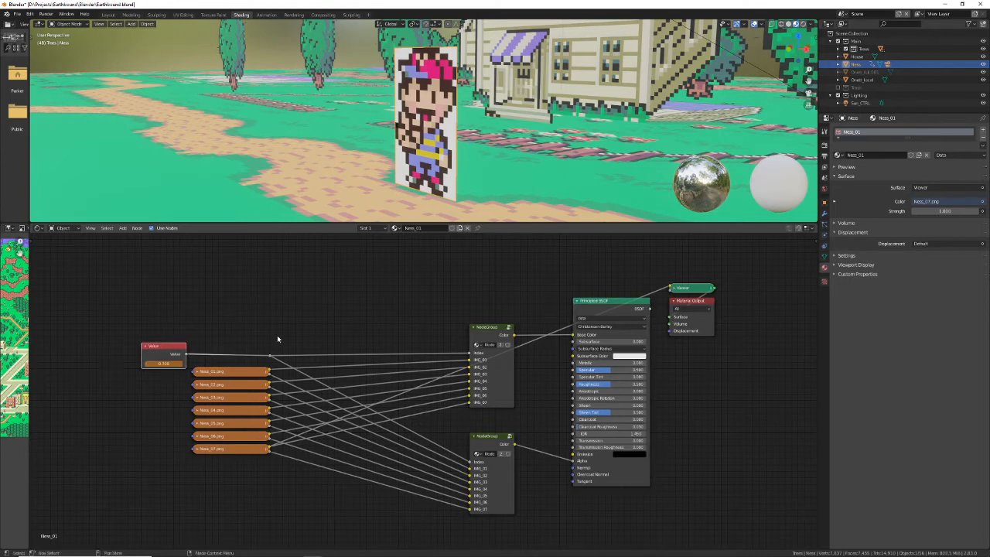
{"action": "left_click", "coordinate": [648, 309], "text": "ctrl+shift"}
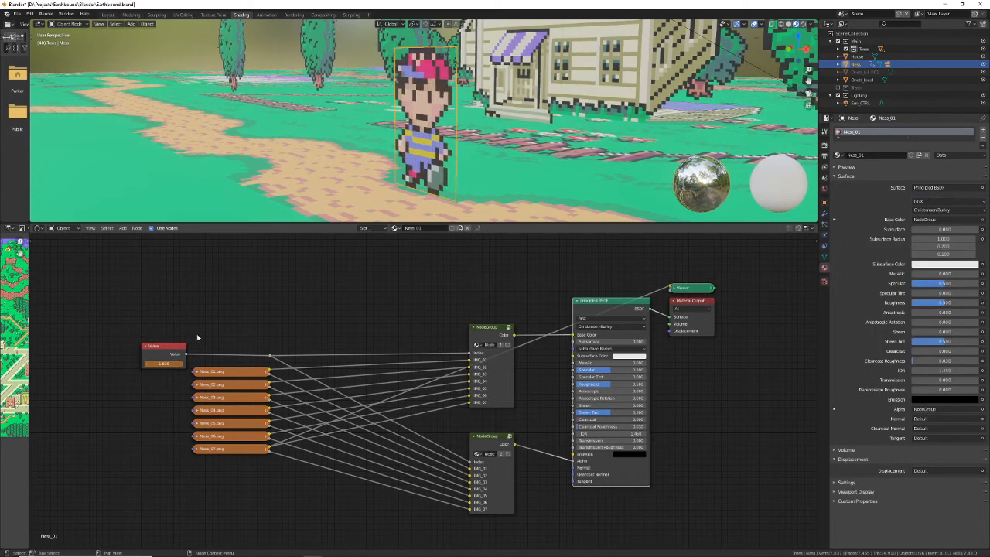
- Scrub the Value node through different index numbers to switch the Ness sprite, and undo the last value change
{"action": "middle_click_drag", "start_coordinate": [221, 328], "coordinate": [470, 250]}
{"action": "scroll", "coordinate": [441, 291], "scroll_direction": "up", "scroll_amount": 5}
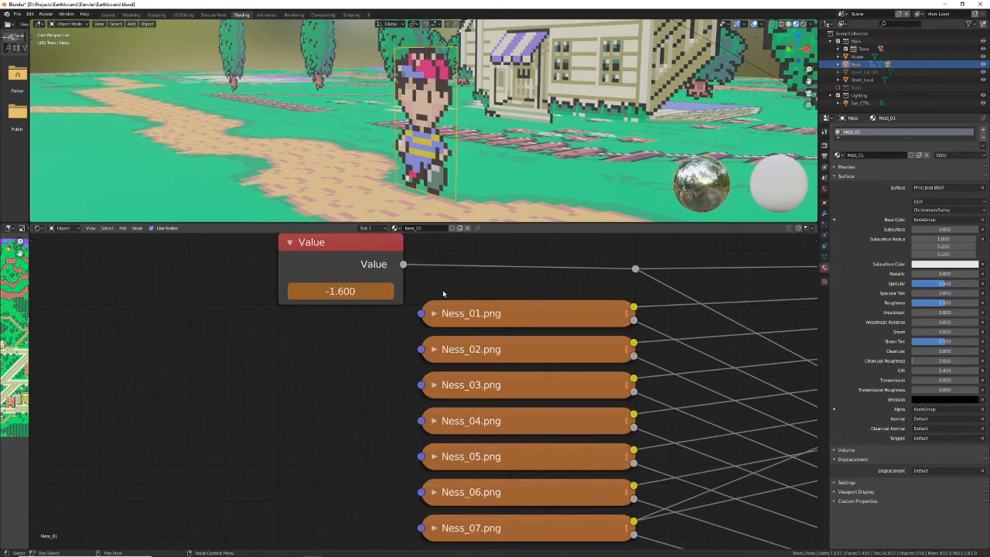
{"action": "left_click_drag", "start_coordinate": [330, 291], "coordinate": [401, 292]}
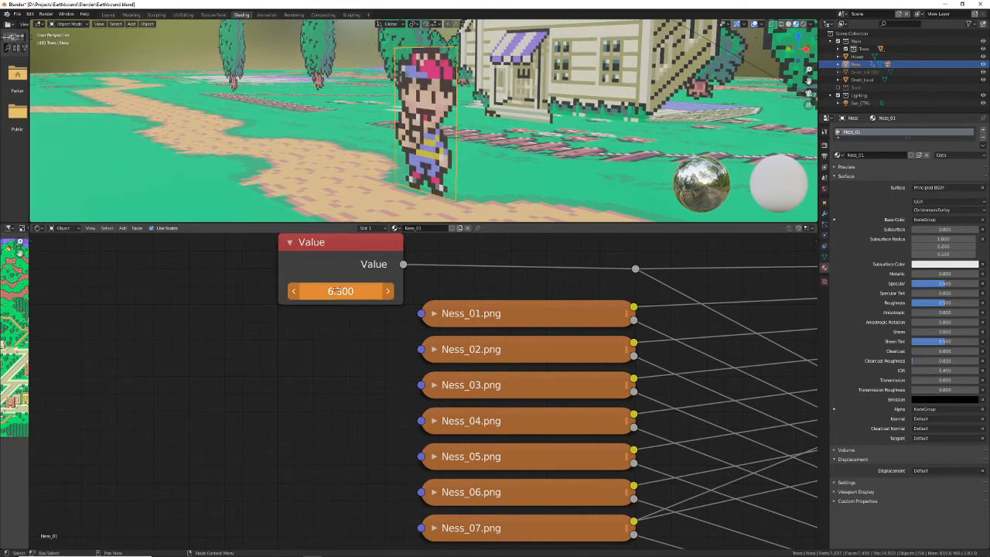
{"action": "key", "text": "ctrl+z"}
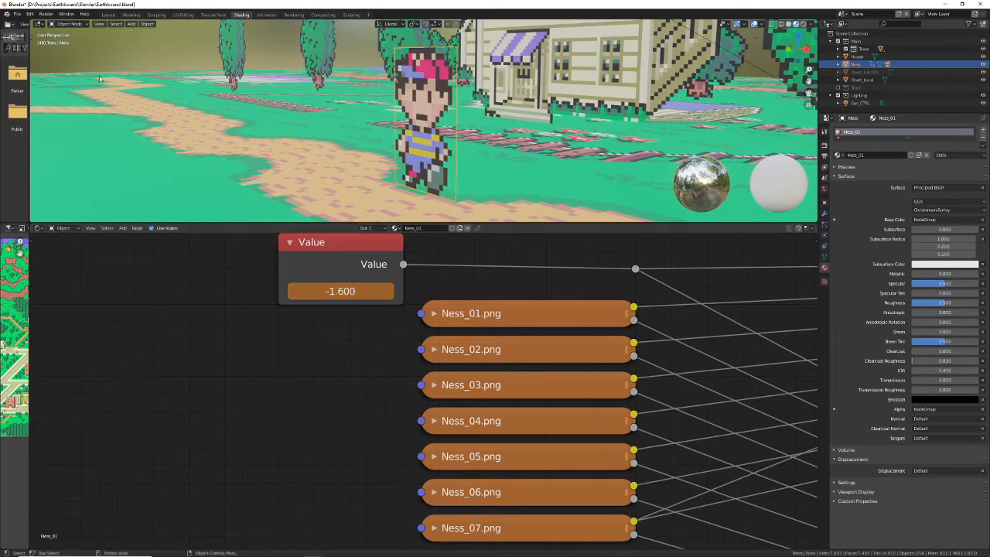
- Open the Animation workspace and frame the Ness plane from the front in a perspective view
{"action": "left_click", "coordinate": [266, 15]}
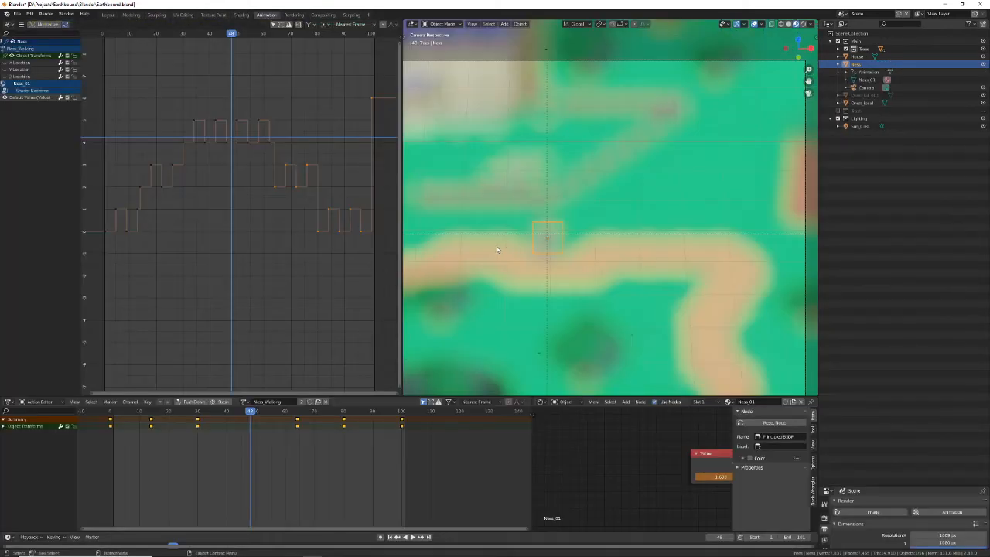
{"action": "key", "text": "grave"}
{"action": "left_click", "coordinate": [546, 222]}
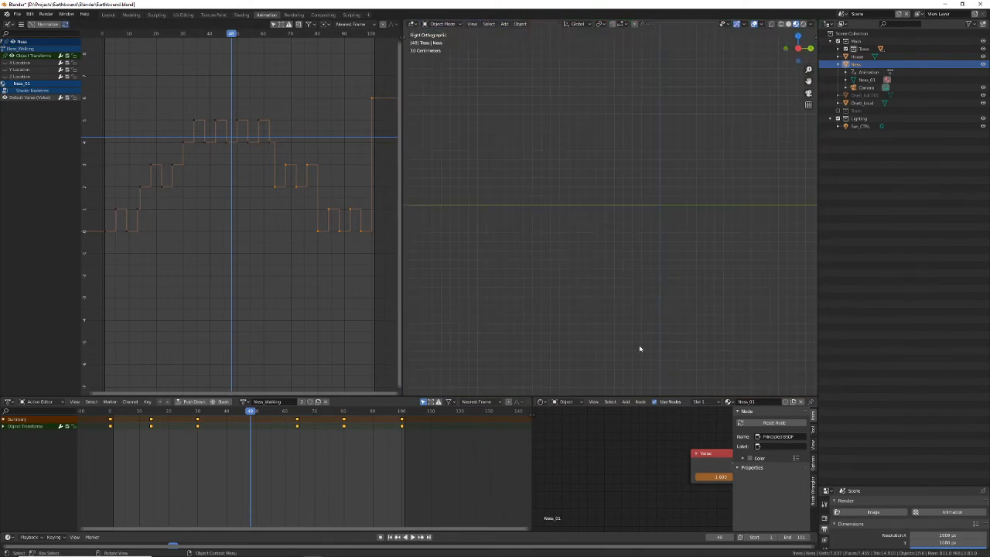
{"action": "key", "text": "KP_Decimal"}
{"action": "middle_click_drag", "start_coordinate": [547, 220], "coordinate": [636, 232]}
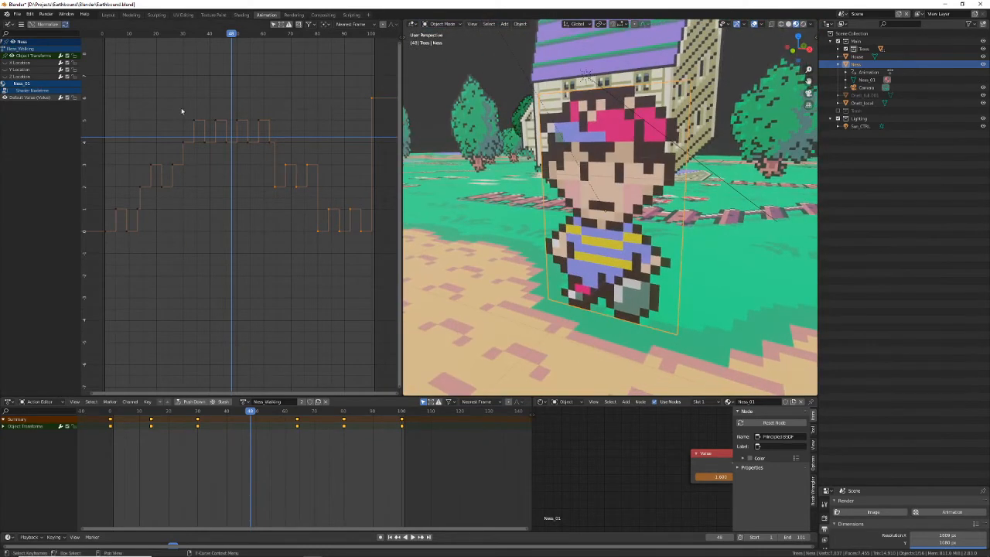
- Scrub the Ness_Walking animation to frame 41 against the stepped Default Value curve, and return to the camera view
{"action": "left_click_drag", "start_coordinate": [235, 36], "coordinate": [215, 58]}
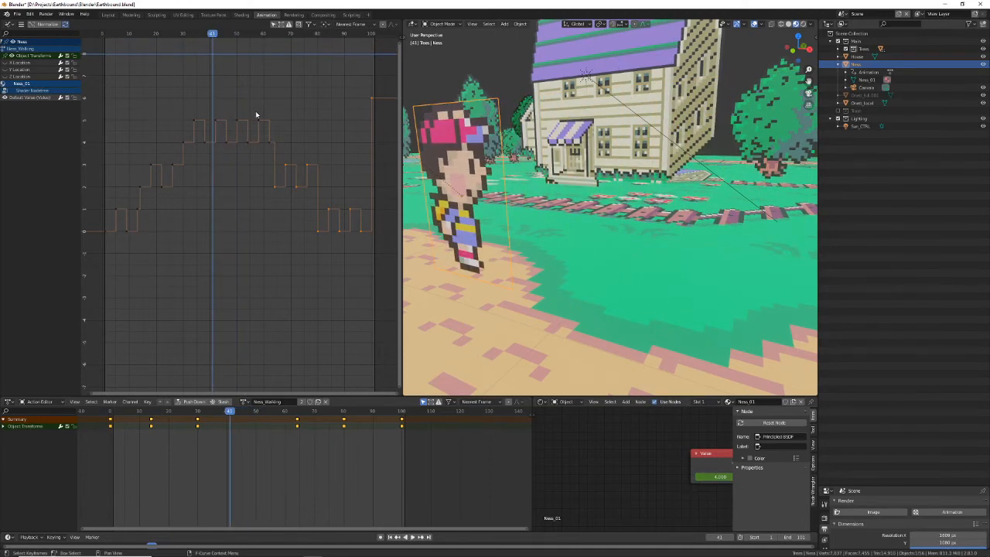
{"action": "scroll", "coordinate": [548, 212], "scroll_direction": "down", "scroll_amount": 2}
{"action": "scroll", "coordinate": [557, 188], "scroll_direction": "up", "scroll_amount": 3}
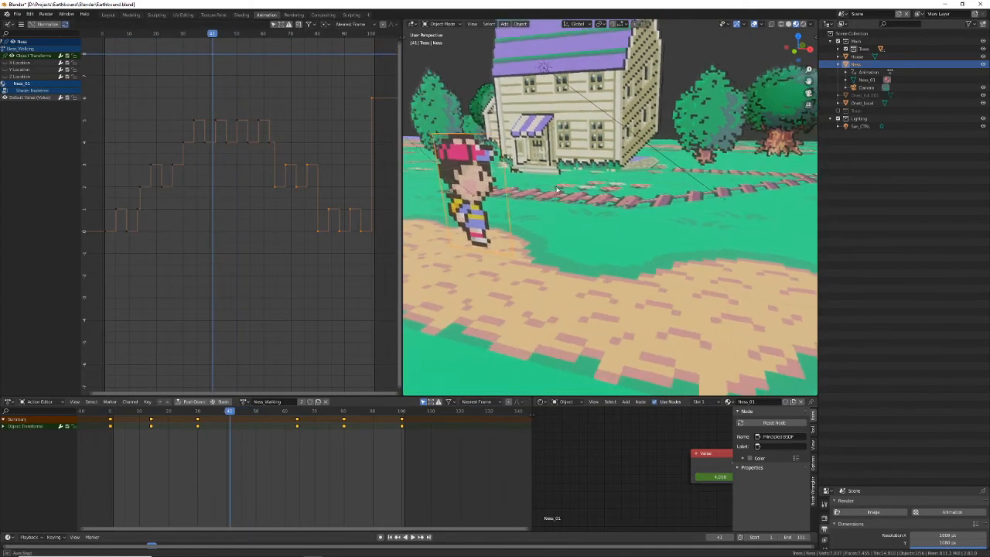
{"action": "key", "text": "KP_0"}
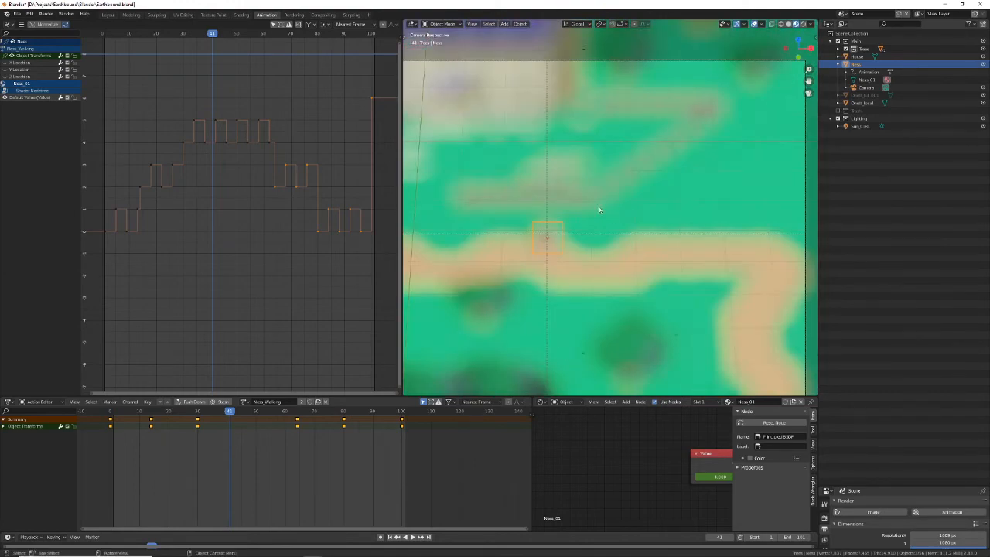
{"action": "scroll", "coordinate": [599, 206], "scroll_direction": "up", "scroll_amount": 1}
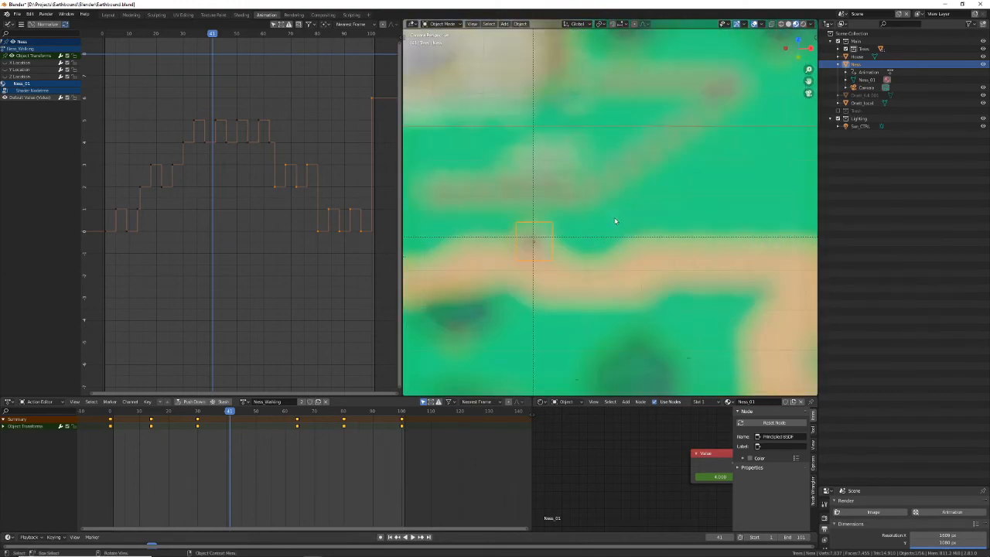
- Open the Layout workspace with the scene framed through the camera and examine the F-Stop of its depth of field
{"action": "left_click", "coordinate": [107, 15]}
{"action": "key", "text": "KP_0"}
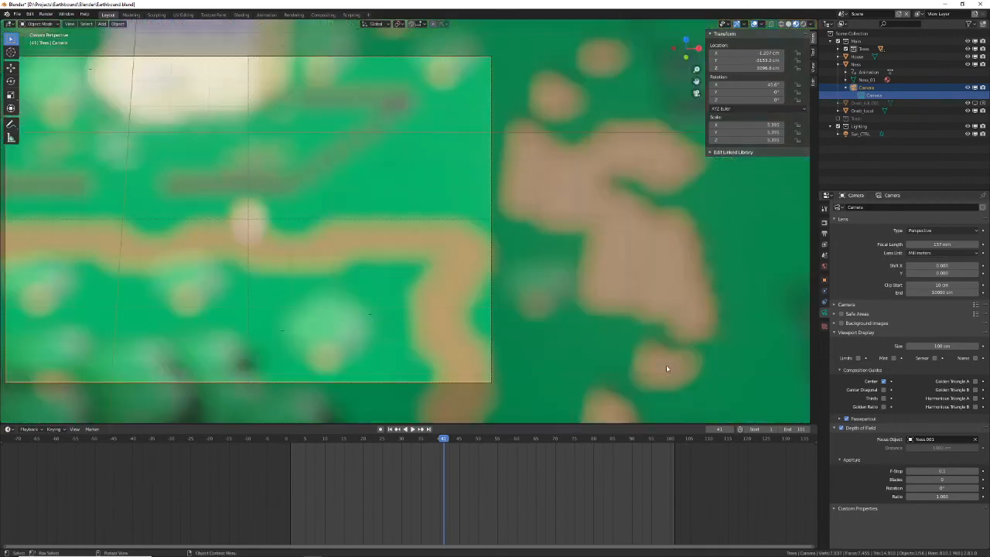
{"action": "middle_click_drag", "start_coordinate": [417, 328], "coordinate": [544, 331], "text": "shift"}
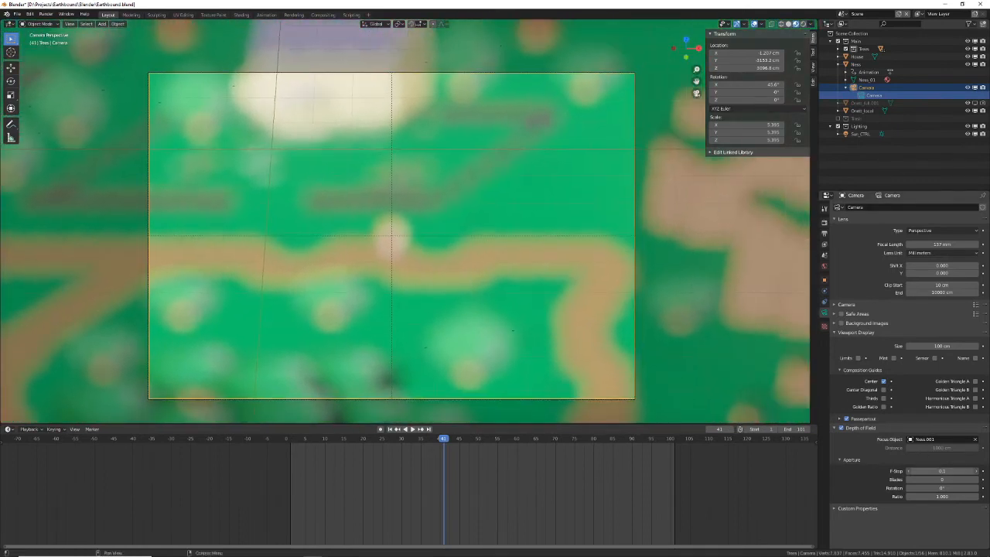
{"action": "mouse_move", "coordinate": [942, 471]}
{"action": "left_mouse_down"}
{"action": "mouse_move", "coordinate": [968, 471]}
{"action": "mouse_move", "coordinate": [942, 470]}
{"action": "left_mouse_up"}
- Try Onett_local as the camera's depth-of-field focus object, clear it, and undo back to Ness.001
{"action": "left_click", "coordinate": [976, 440]}
{"action": "left_click", "coordinate": [975, 440]}
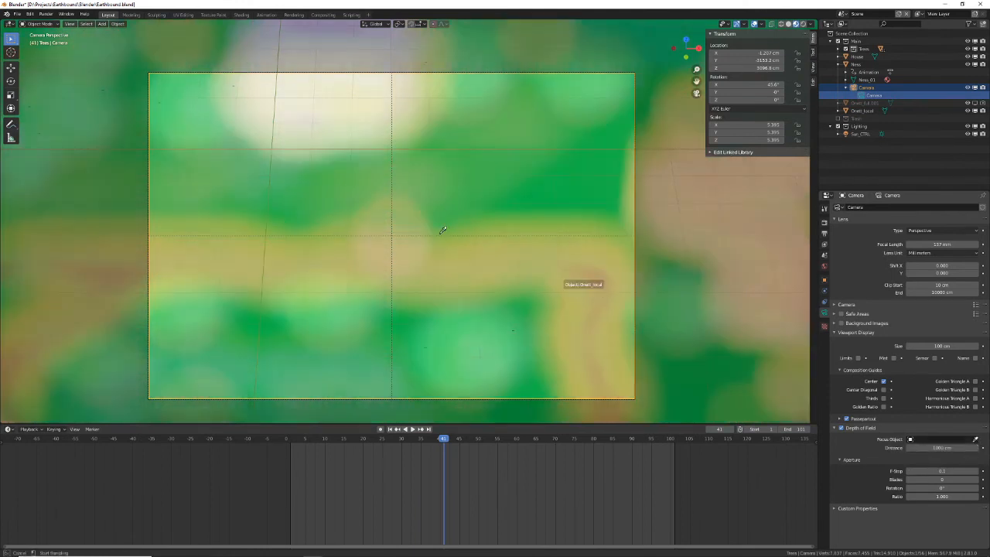
{"action": "left_click", "coordinate": [441, 235]}
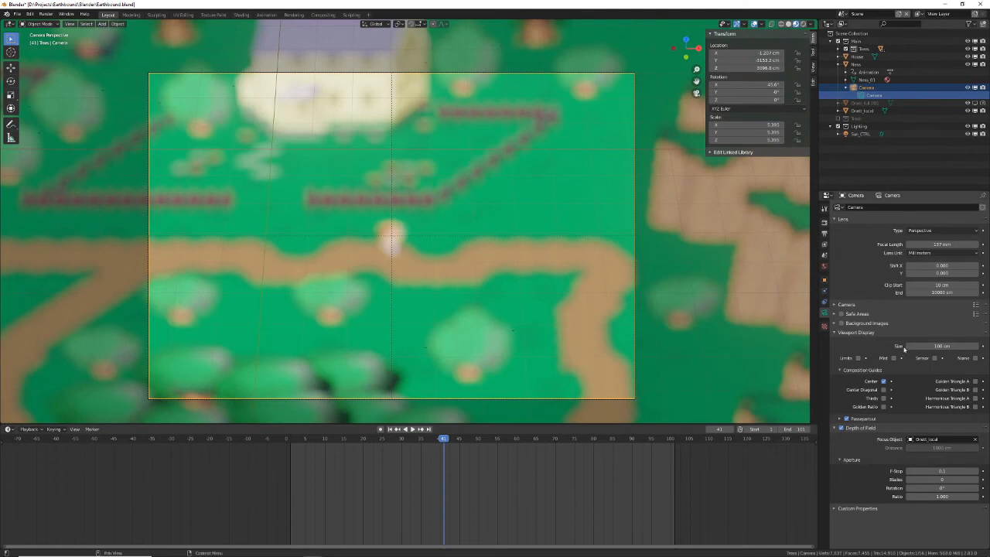
{"action": "left_click", "coordinate": [974, 440]}
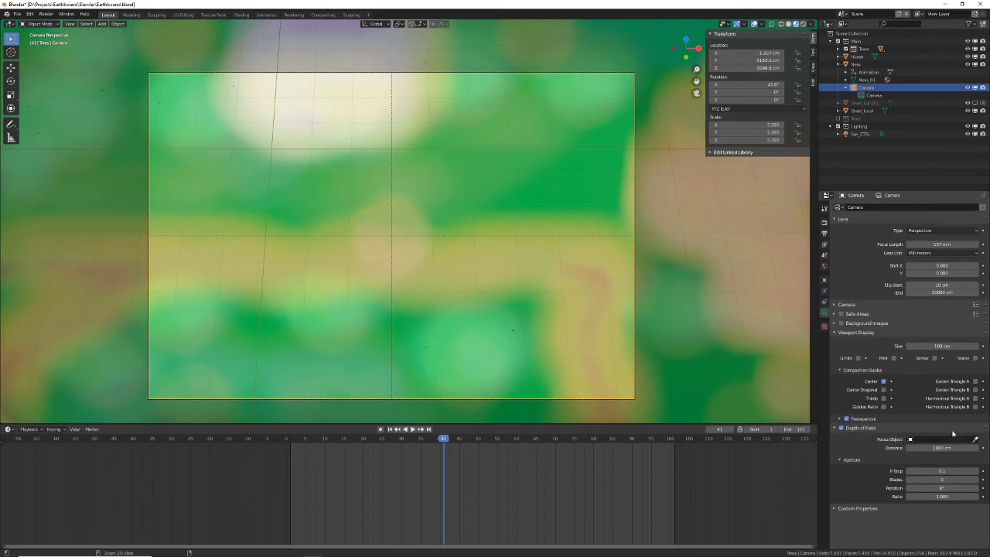
{"action": "key", "text": "ctrl+z"}
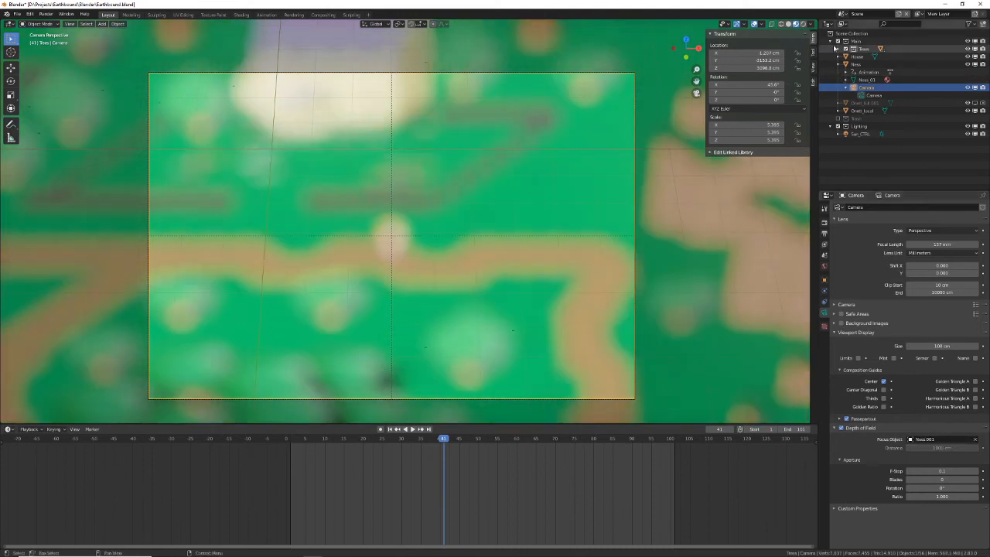
- Switch the viewport to rendered shading to preview the camera view with its depth of field
{"action": "left_click", "coordinate": [802, 24]}
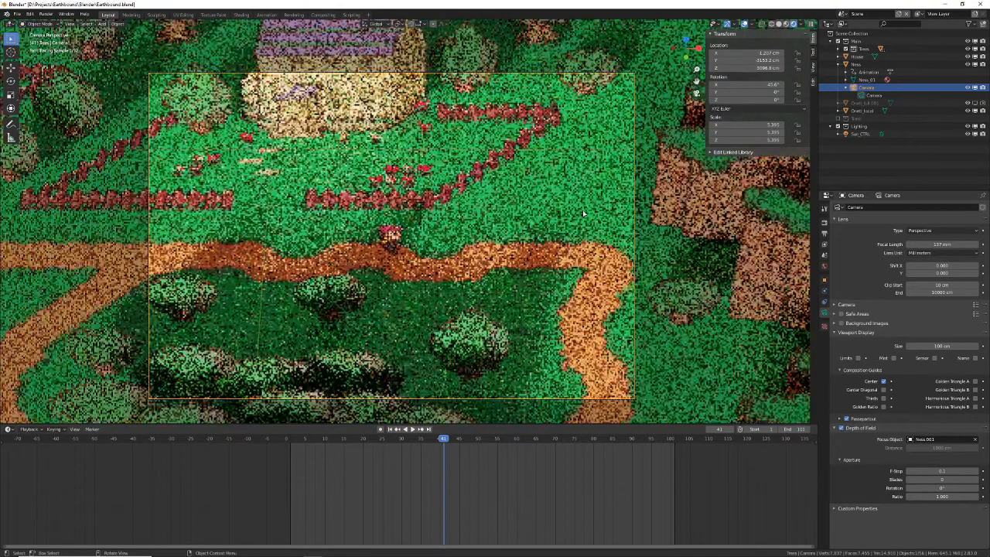